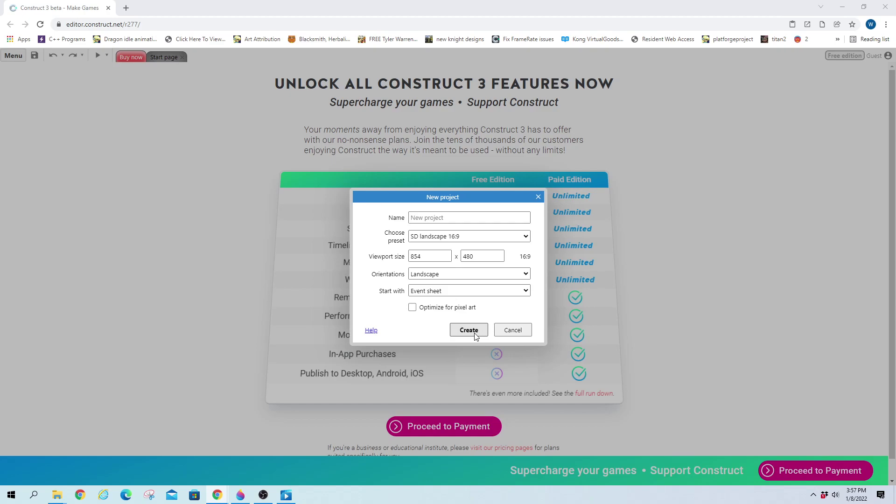
- Create a new project and add a green-filled square Sprite at the layout's lower left
{"action": "left_click", "coordinate": [468, 331]}
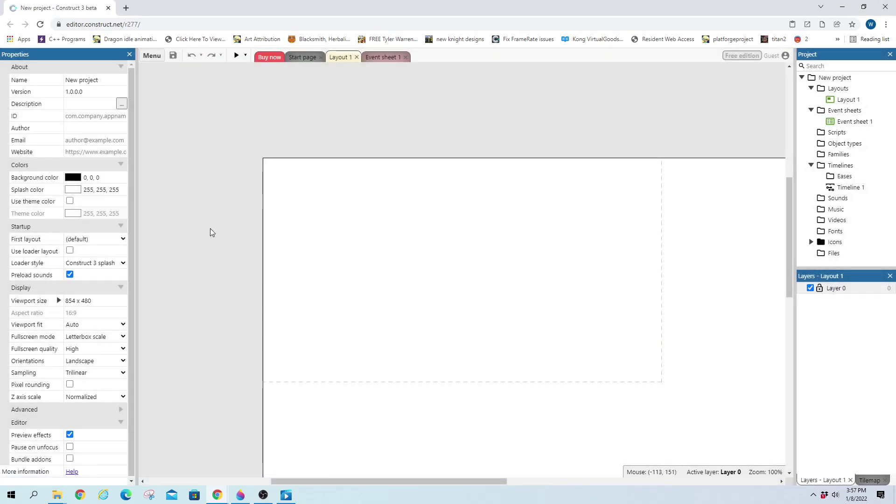
{"action": "double_click", "coordinate": [397, 239]}
{"action": "type", "text": "sprite"}
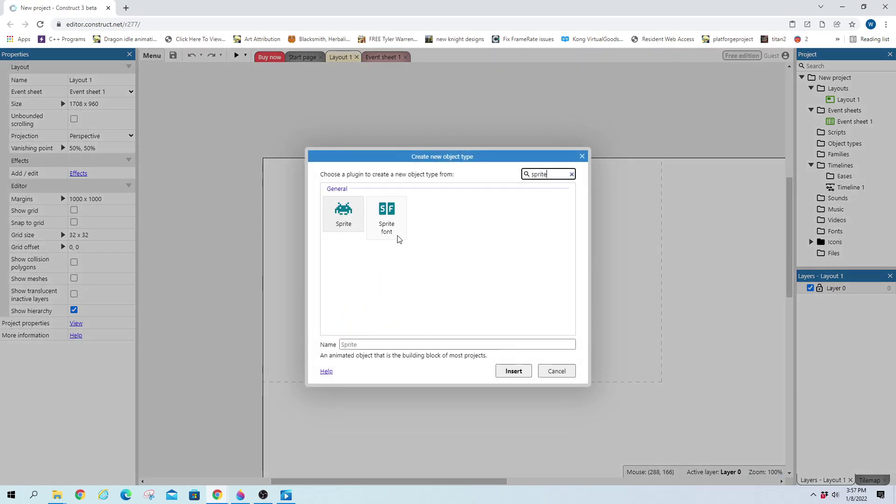
{"action": "key", "text": "Return"}
{"action": "left_click", "coordinate": [396, 235]}
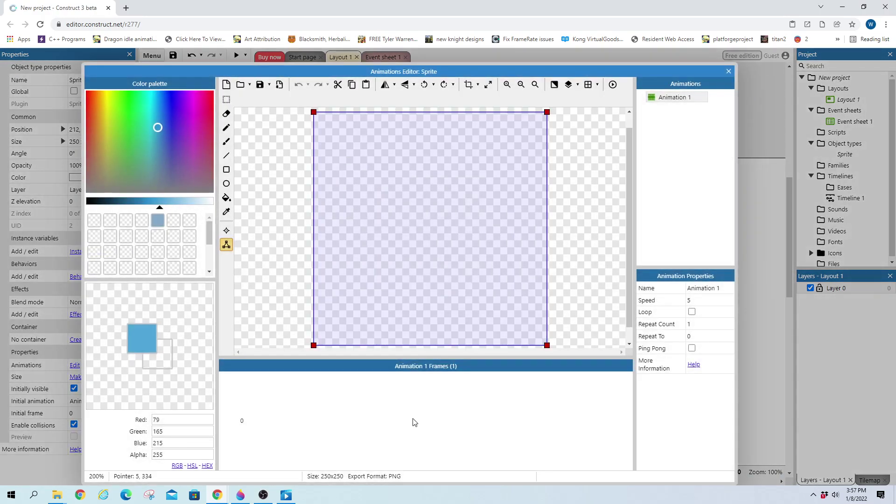
{"action": "left_click", "coordinate": [125, 101]}
{"action": "left_click", "coordinate": [130, 107]}
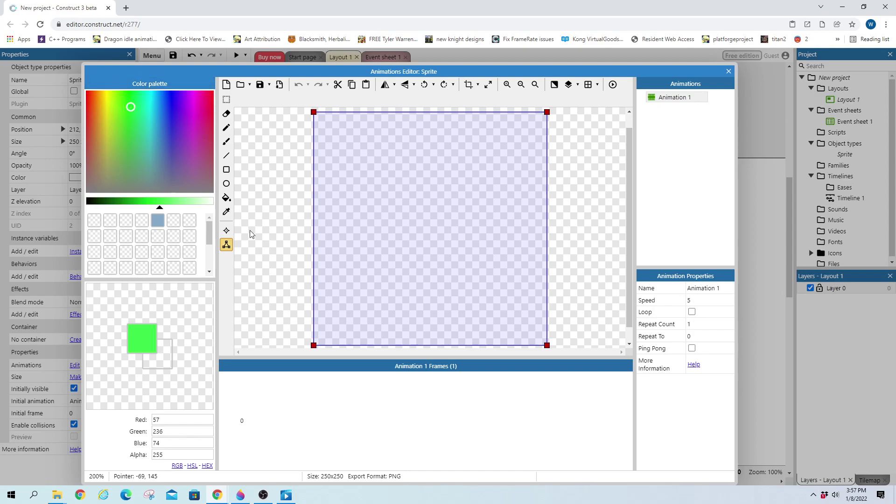
{"action": "left_click", "coordinate": [227, 197]}
{"action": "left_click", "coordinate": [451, 251]}
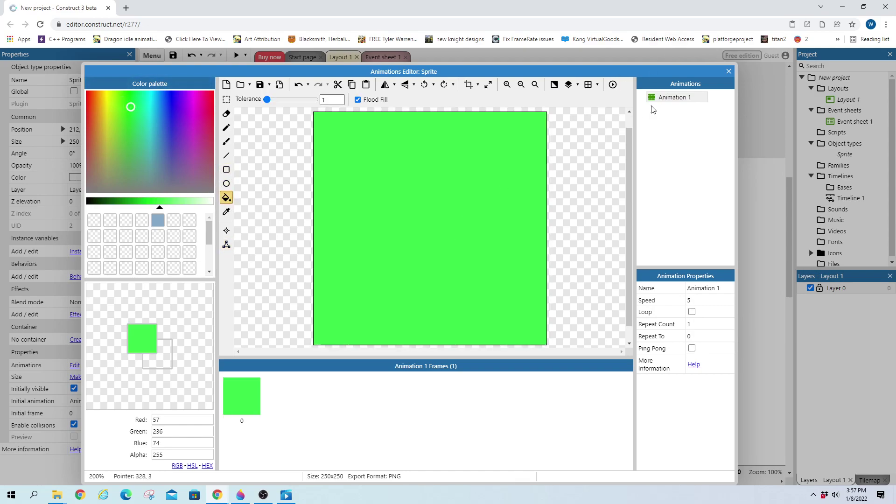
{"action": "left_click", "coordinate": [728, 71]}
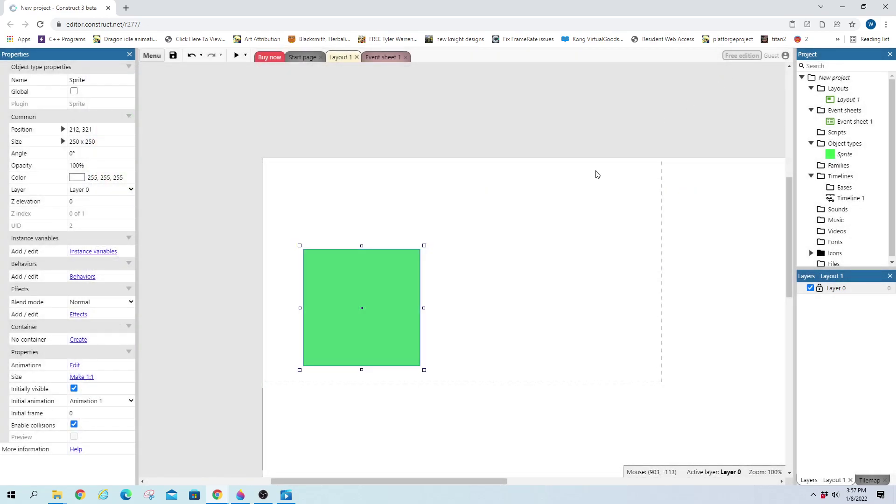
{"action": "left_click_drag", "start_coordinate": [360, 325], "coordinate": [320, 340]}
- Add a blue-filled square Sprite2 and place it directly above the green one
{"action": "double_click", "coordinate": [341, 203]}
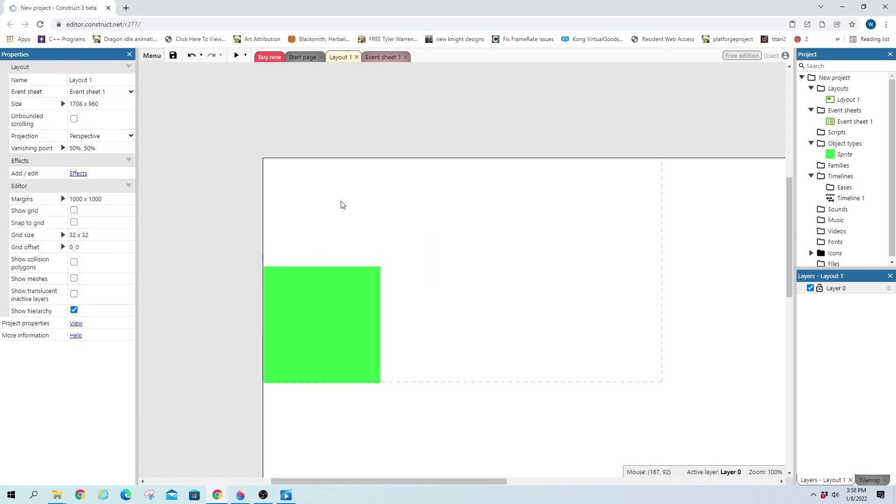
{"action": "type", "text": "spr"}
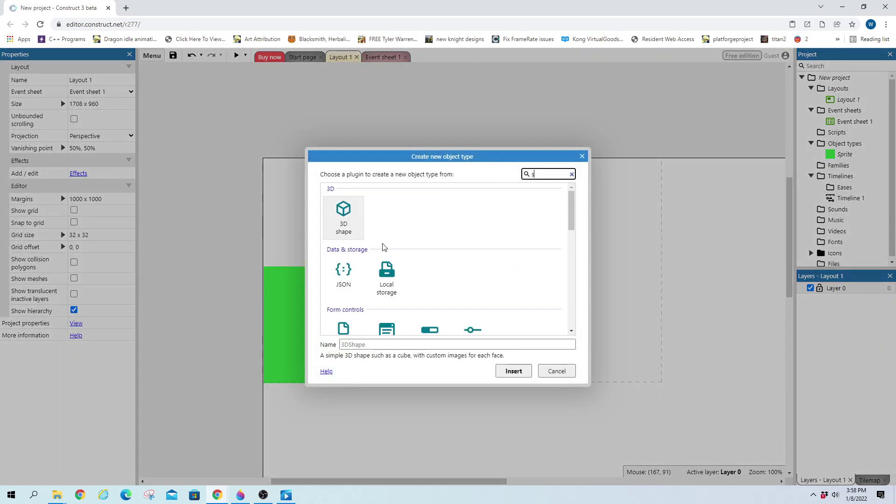
{"action": "double_click", "coordinate": [342, 207]}
{"action": "left_click", "coordinate": [269, 219]}
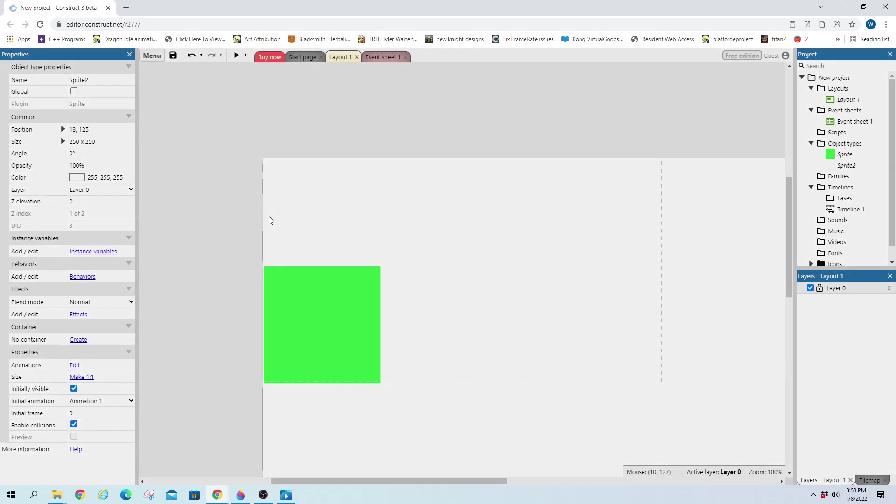
{"action": "left_click", "coordinate": [400, 214]}
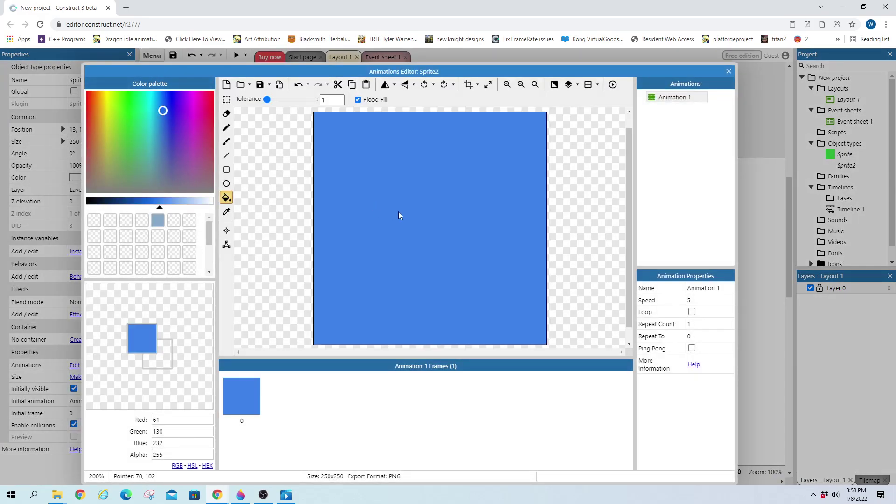
{"action": "left_click", "coordinate": [729, 71]}
{"action": "left_click_drag", "start_coordinate": [278, 240], "coordinate": [332, 235]}
- Insert a third Sprite object into the layout
{"action": "double_click", "coordinate": [480, 291]}
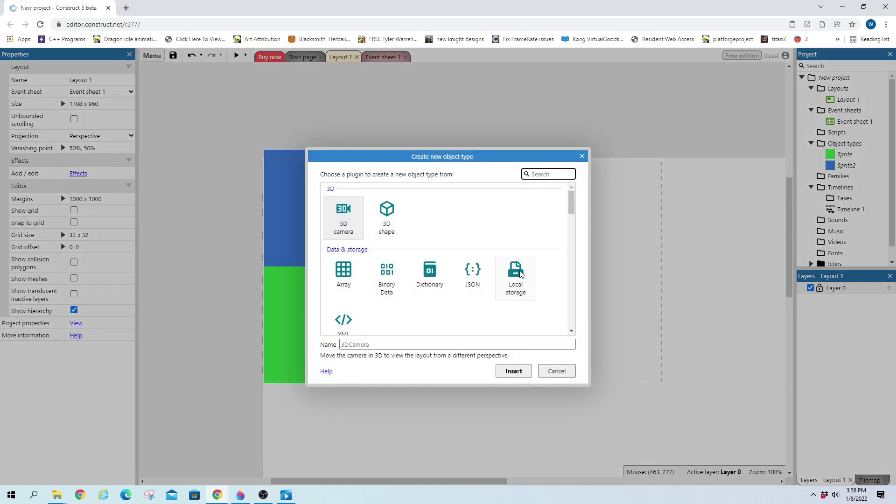
{"action": "type", "text": "sprite"}
{"action": "key", "text": "Return"}
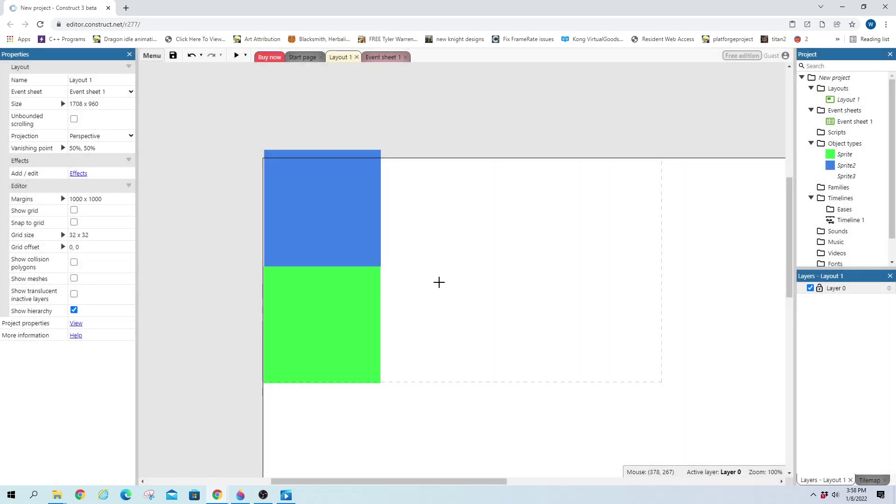
- Flood-fill Sprite3's image red and move it toward the layout's middle
{"action": "left_click", "coordinate": [438, 282]}
{"action": "left_click", "coordinate": [469, 204]}
{"action": "left_click", "coordinate": [194, 119]}
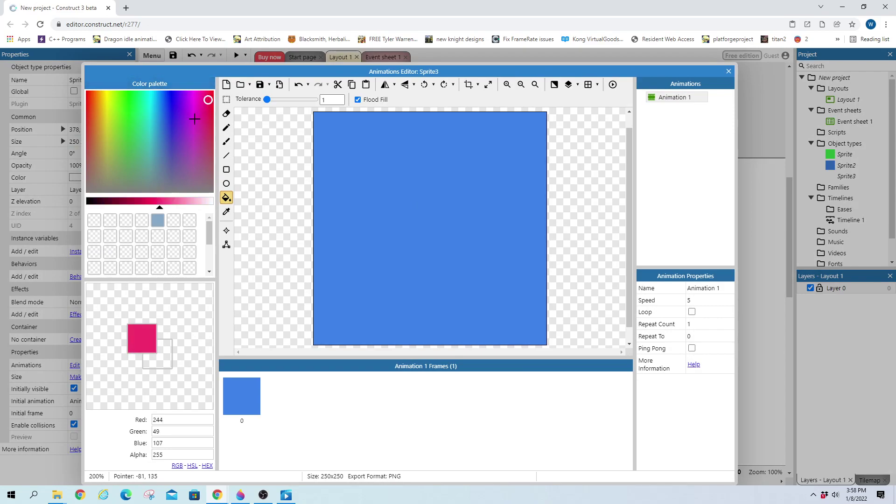
{"action": "left_click", "coordinate": [89, 104]}
{"action": "left_click", "coordinate": [87, 100]}
{"action": "left_click", "coordinate": [344, 226]}
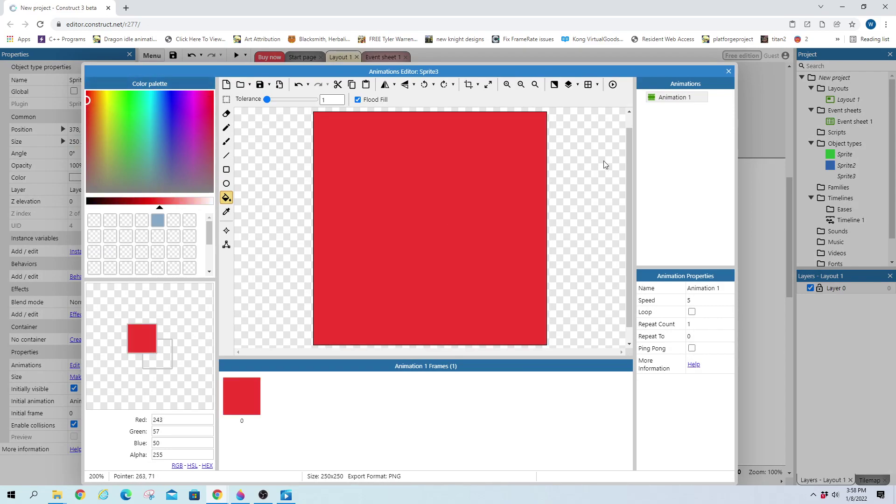
{"action": "left_click", "coordinate": [729, 71]}
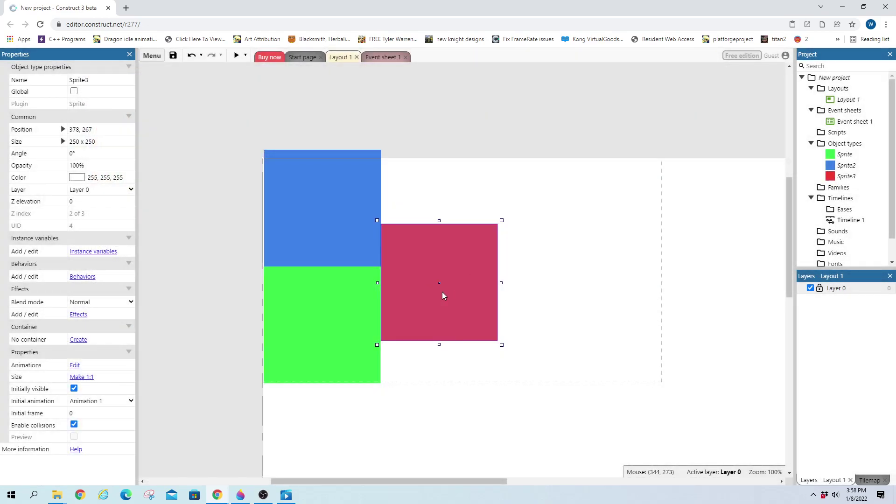
{"action": "left_click_drag", "start_coordinate": [441, 292], "coordinate": [524, 317]}
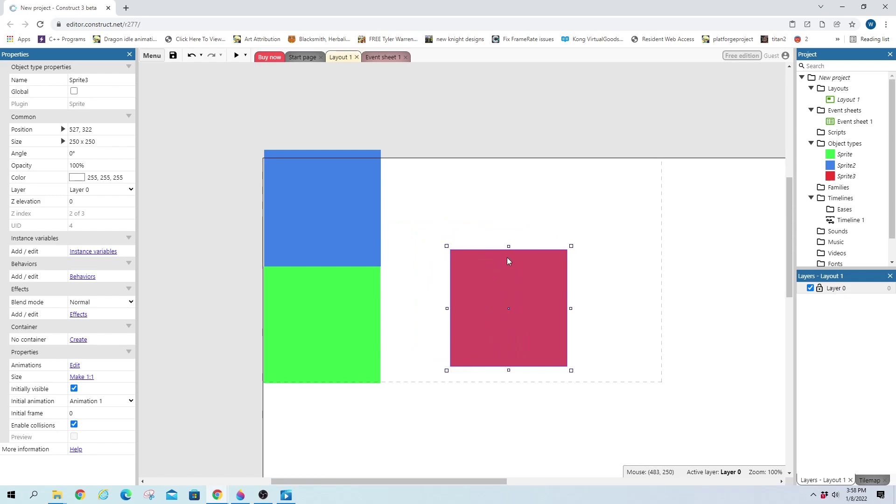
- Undo a freehand shrink and resize the red sprite's canvas to 25 × 25 instead
{"action": "left_click_drag", "start_coordinate": [570, 244], "coordinate": [466, 345]}
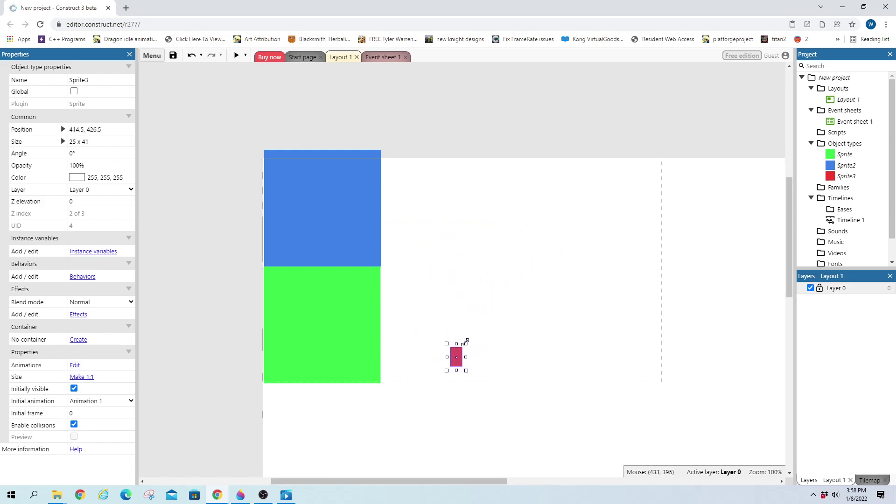
{"action": "left_click", "coordinate": [302, 312]}
{"action": "left_click", "coordinate": [322, 234]}
{"action": "left_click", "coordinate": [461, 358]}
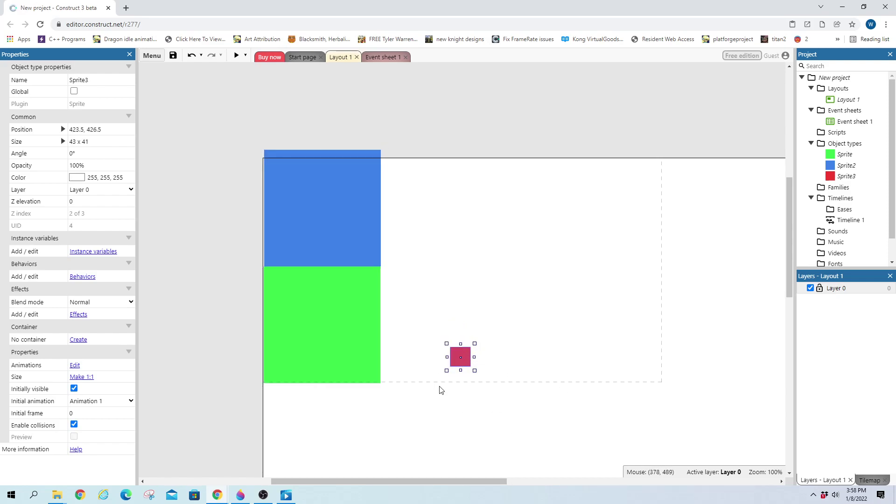
{"action": "key", "text": "ctrl+z"}
{"action": "double_click", "coordinate": [522, 318]}
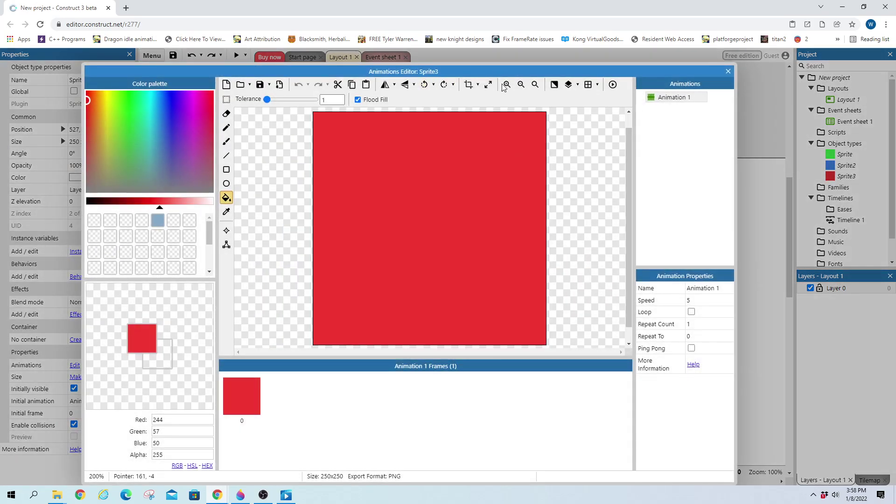
{"action": "left_click", "coordinate": [488, 85]}
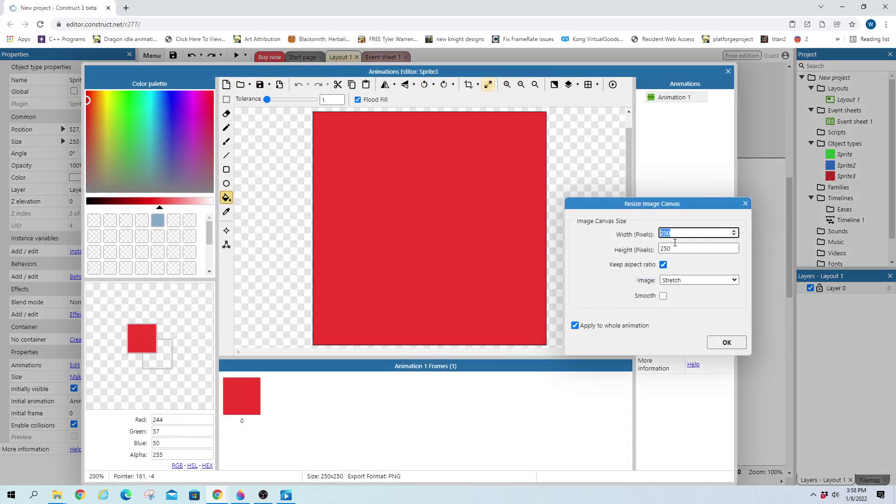
{"action": "type", "text": "25"}
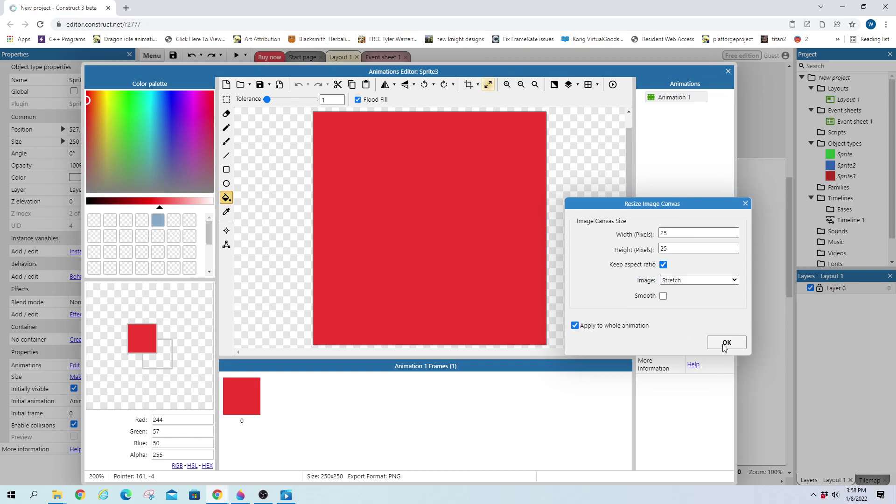
{"action": "left_click", "coordinate": [726, 343]}
- Move the finished red square off the layout's left edge
{"action": "left_click", "coordinate": [728, 71]}
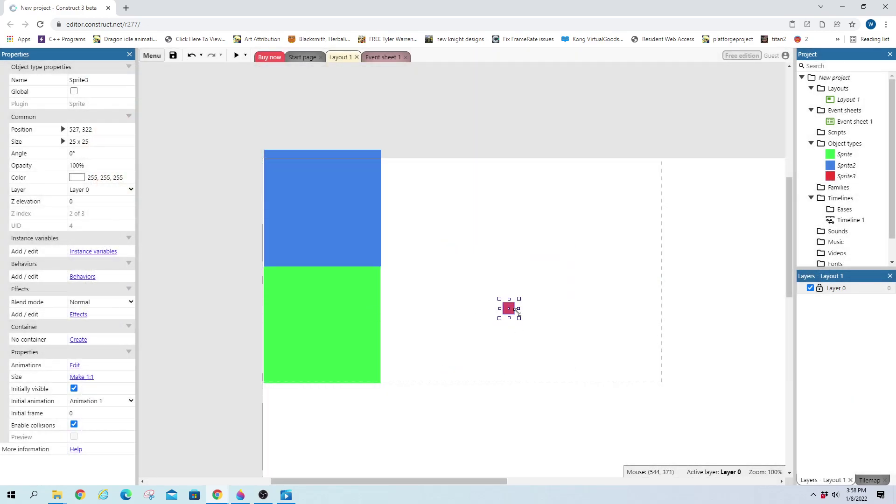
{"action": "left_click", "coordinate": [470, 368]}
{"action": "left_click_drag", "start_coordinate": [508, 315], "coordinate": [218, 324]}
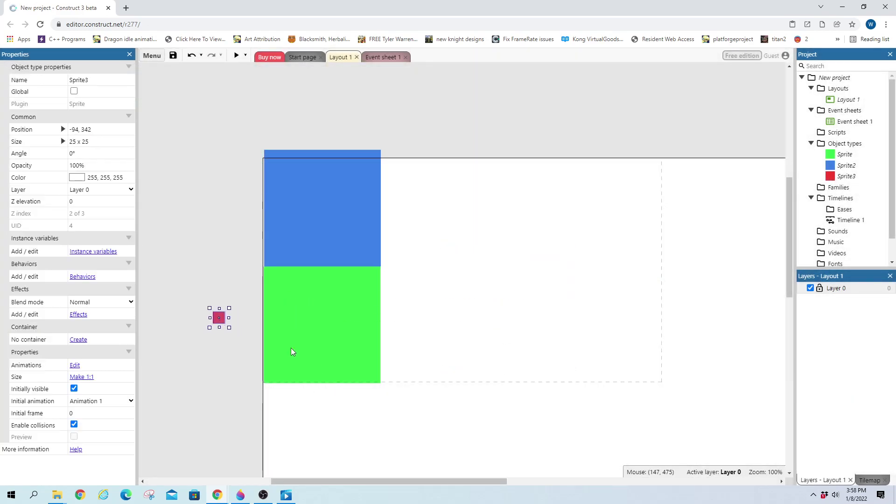
{"action": "left_click", "coordinate": [451, 312]}
- Widen the green square across the layout and make it taller as ground
{"action": "double_click", "coordinate": [300, 306]}
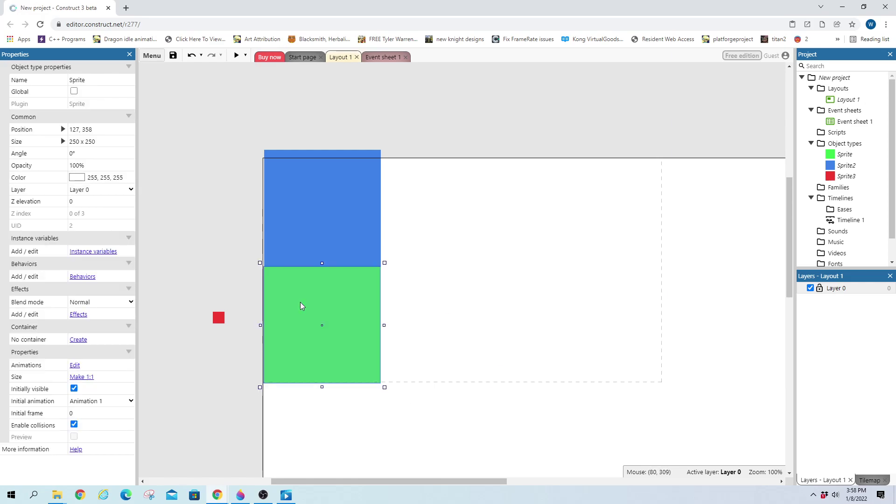
{"action": "left_click", "coordinate": [728, 70]}
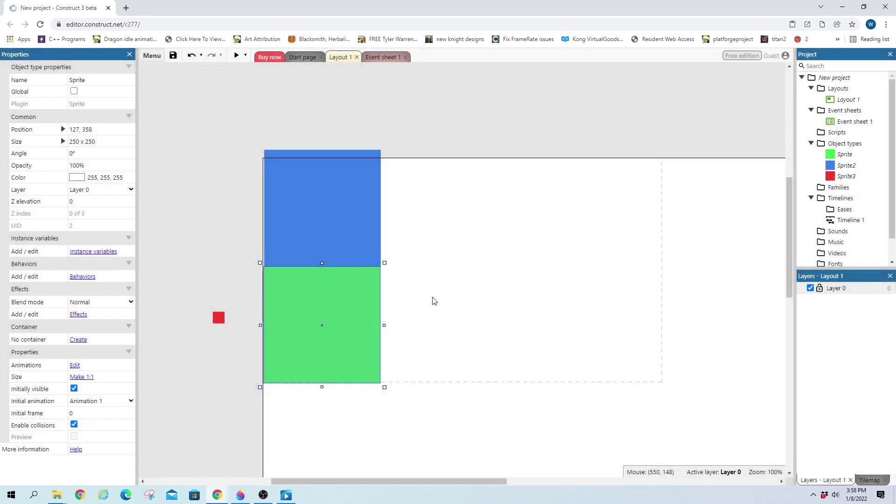
{"action": "left_click", "coordinate": [387, 323]}
{"action": "left_click", "coordinate": [378, 324]}
{"action": "left_click_drag", "start_coordinate": [385, 325], "coordinate": [668, 340]}
{"action": "left_click_drag", "start_coordinate": [464, 265], "coordinate": [458, 239]}
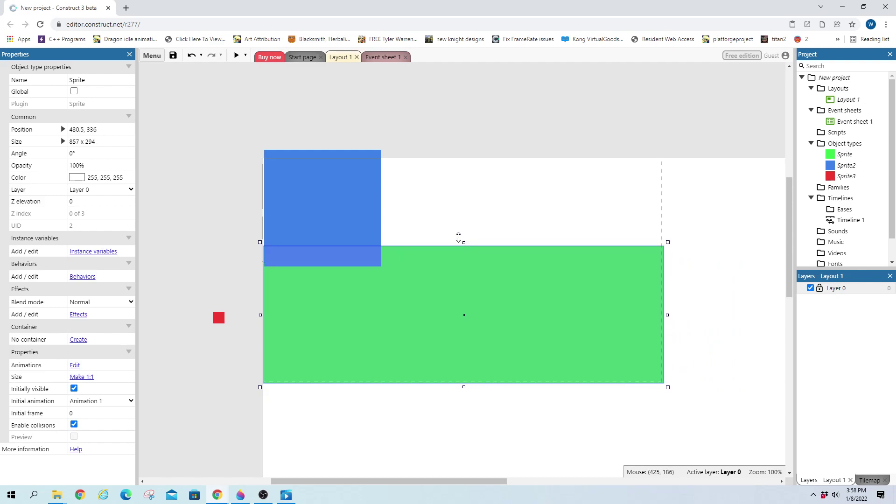
- Move the blue square to the layout top and widen it into a sky band
{"action": "left_click", "coordinate": [364, 190]}
{"action": "left_click_drag", "start_coordinate": [364, 190], "coordinate": [316, 189]}
{"action": "left_click_drag", "start_coordinate": [382, 188], "coordinate": [697, 189]}
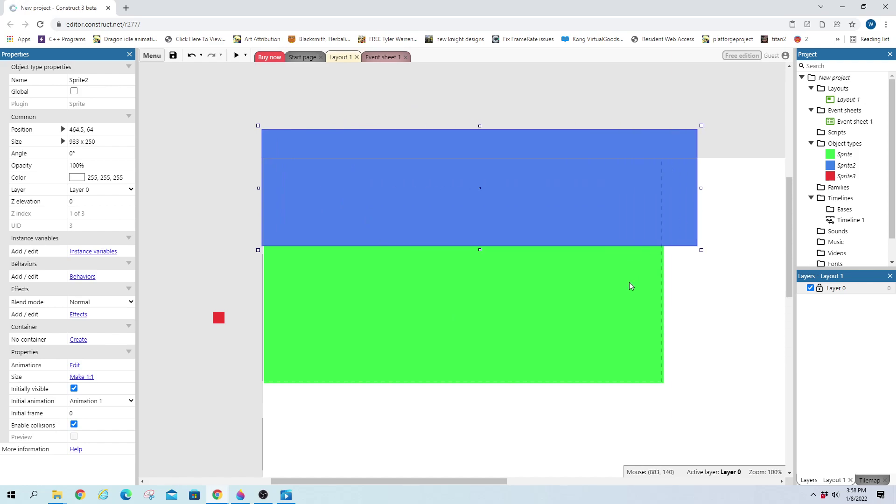
{"action": "left_click", "coordinate": [733, 322]}
- Place the red square on the green field and preview the game
{"action": "left_click", "coordinate": [219, 318]}
{"action": "left_click_drag", "start_coordinate": [218, 318], "coordinate": [361, 308]}
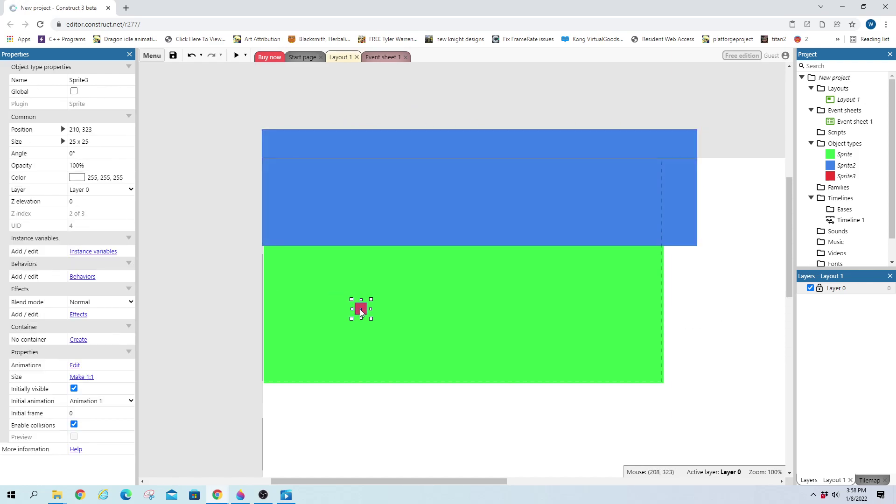
{"action": "left_click", "coordinate": [222, 282]}
{"action": "left_click", "coordinate": [238, 56]}
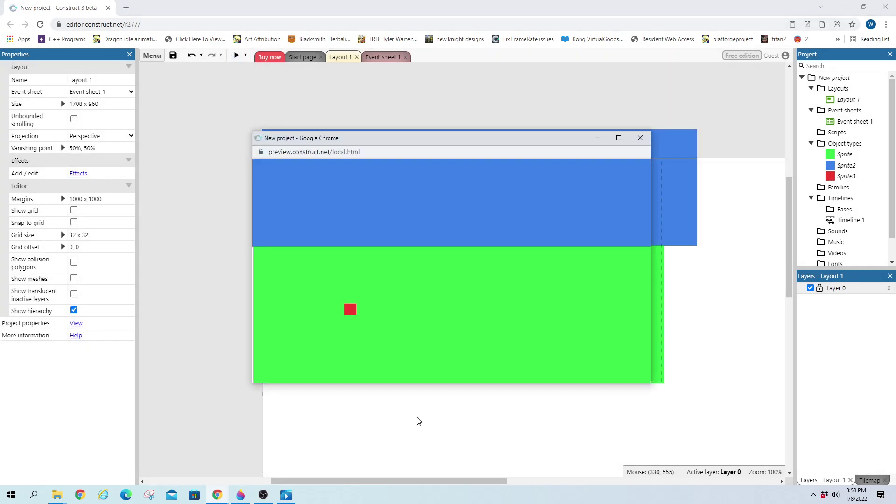
- Browse System conditions on the event sheet, cancel, and return to the layout
{"action": "left_click", "coordinate": [640, 138]}
{"action": "key", "text": "ctrl+Tab"}
{"action": "left_click", "coordinate": [171, 87]}
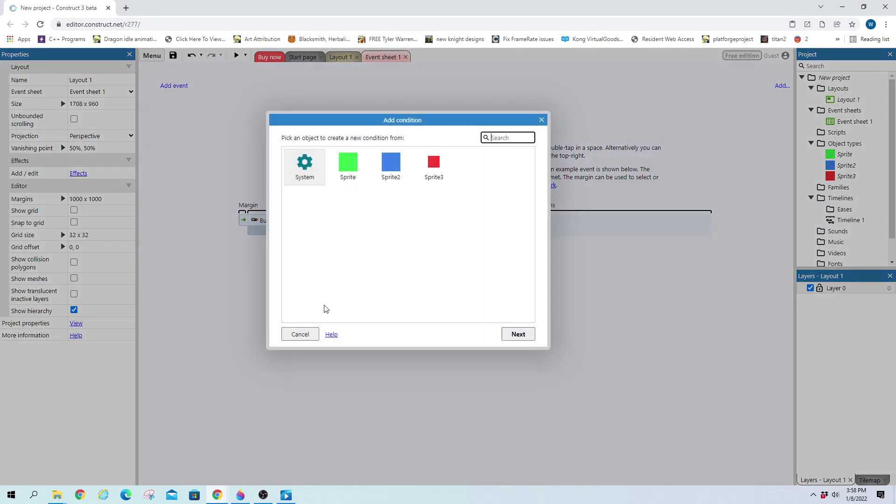
{"action": "double_click", "coordinate": [307, 160]}
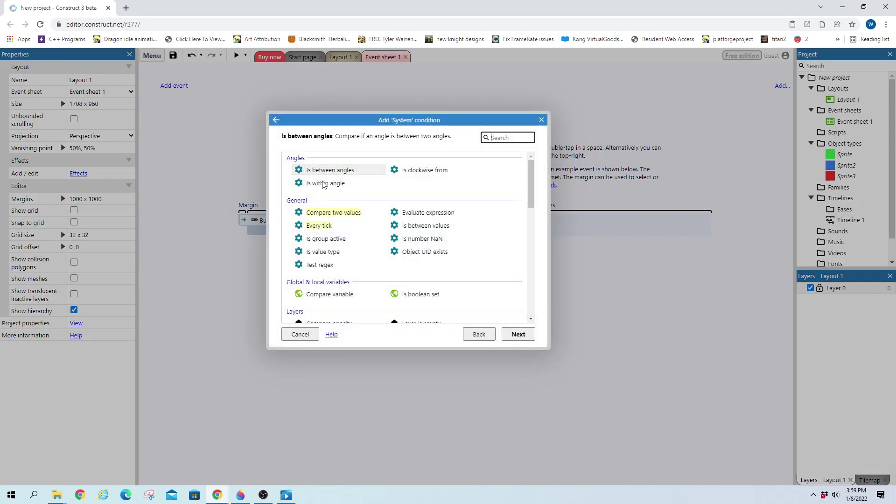
{"action": "left_click", "coordinate": [542, 120]}
{"action": "left_click", "coordinate": [347, 57]}
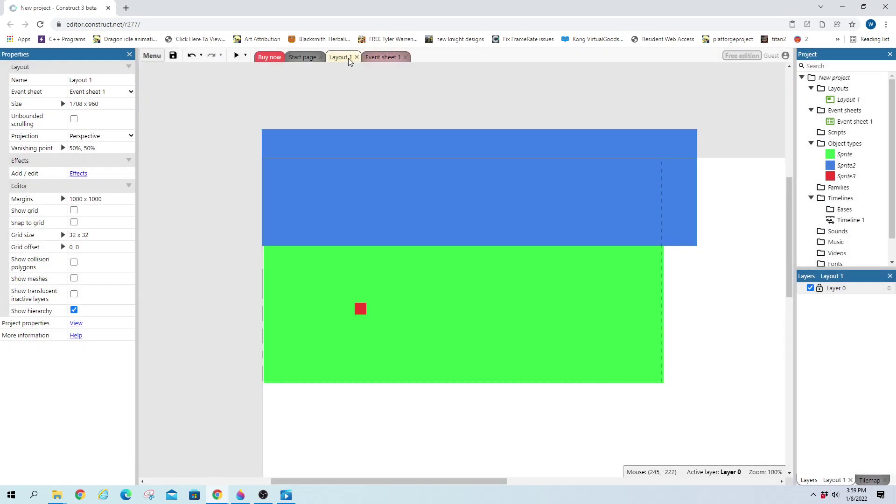
- Search 'mou' in the insert-object dialog and add the Mouse object
{"action": "double_click", "coordinate": [233, 313]}
{"action": "type", "text": "ac"}
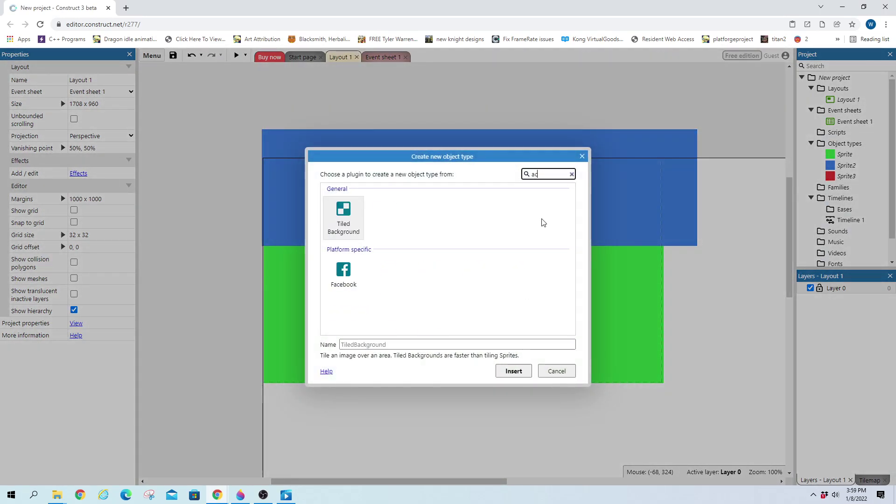
{"action": "key", "text": "BackSpace"}
{"action": "key", "text": "BackSpace"}
{"action": "type", "text": "mouse"}
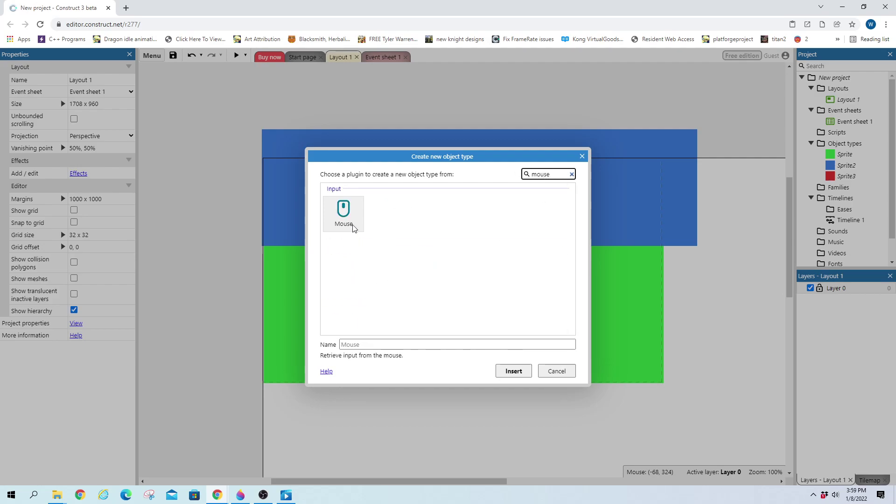
{"action": "double_click", "coordinate": [341, 212]}
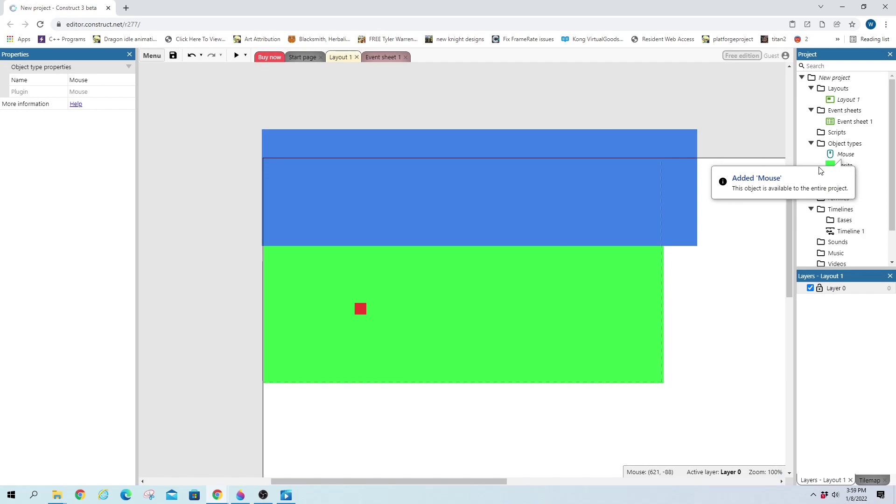
{"action": "left_click", "coordinate": [835, 157]}
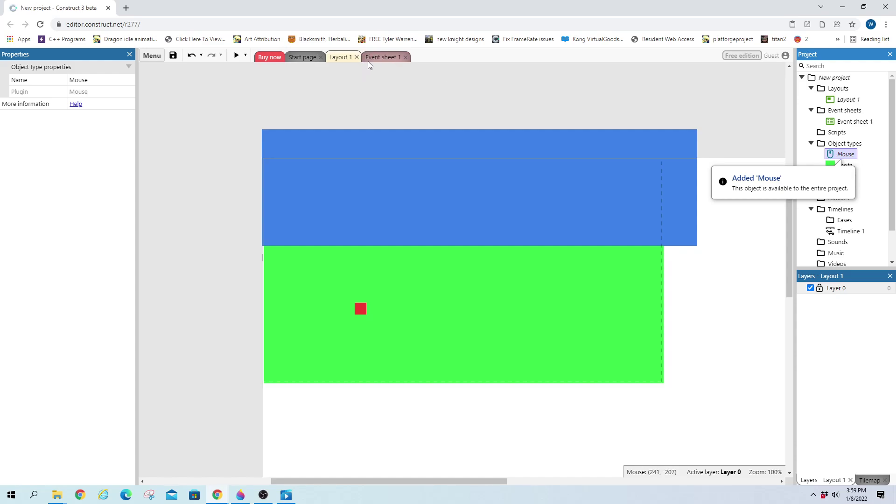
- Add a Mouse 'On Left button Clicked' event in Event sheet 1, then go back to Layout 1
{"action": "left_click", "coordinate": [382, 57]}
{"action": "left_click", "coordinate": [177, 91]}
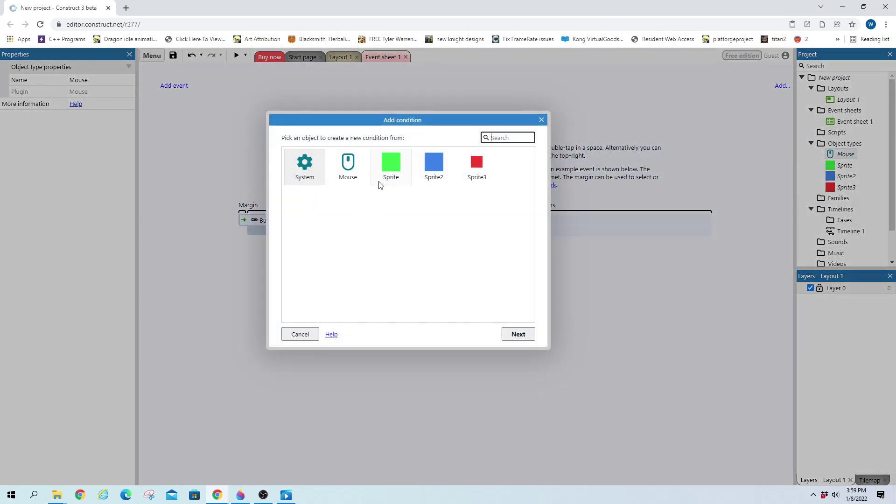
{"action": "double_click", "coordinate": [348, 166]}
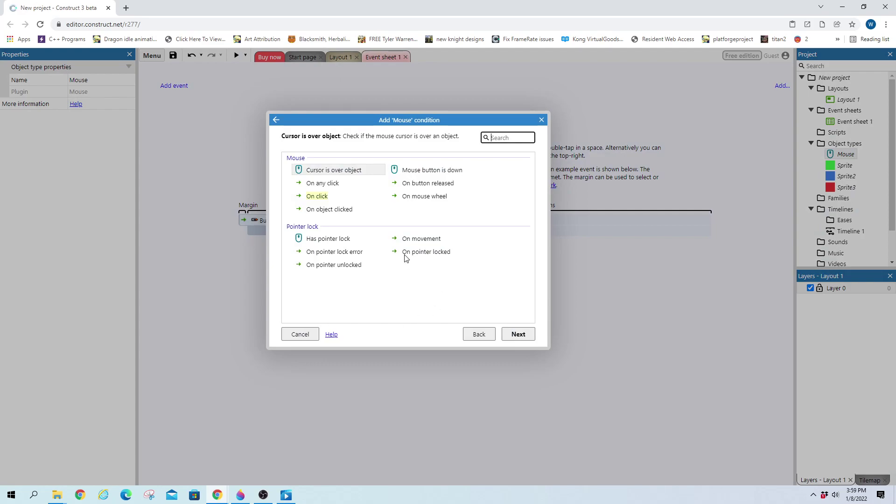
{"action": "double_click", "coordinate": [318, 197]}
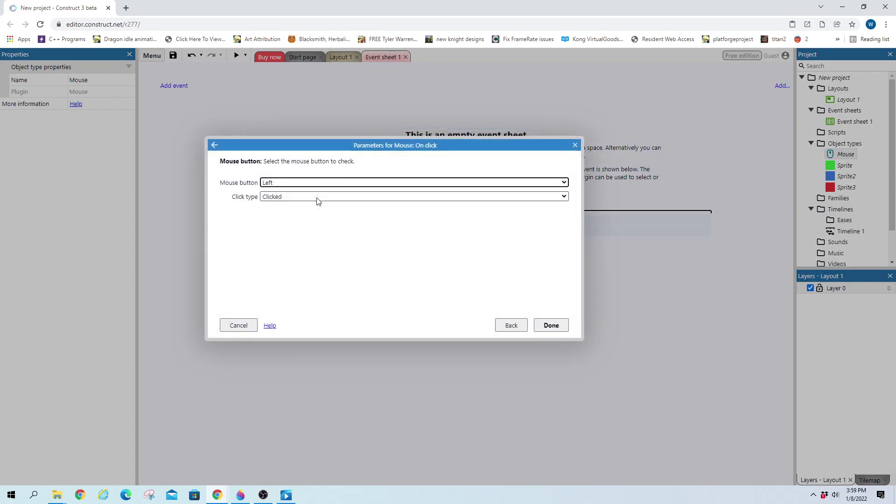
{"action": "left_click", "coordinate": [551, 329]}
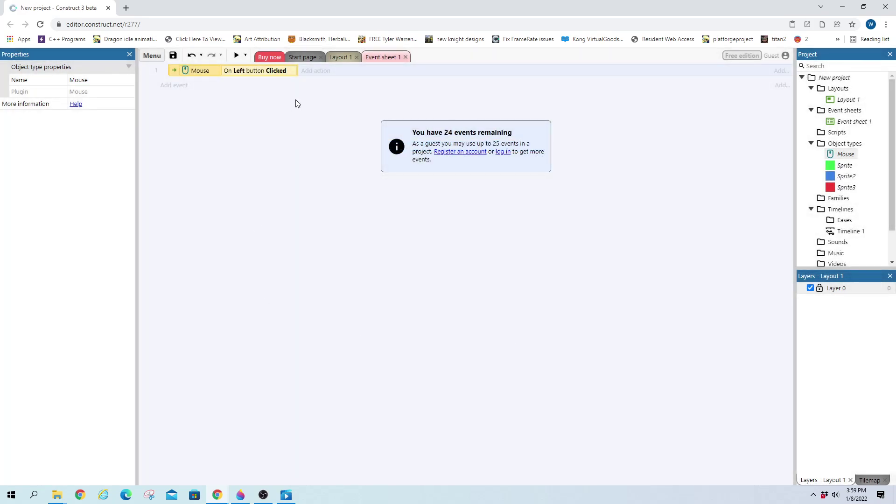
{"action": "left_click", "coordinate": [320, 71]}
{"action": "left_click", "coordinate": [538, 123]}
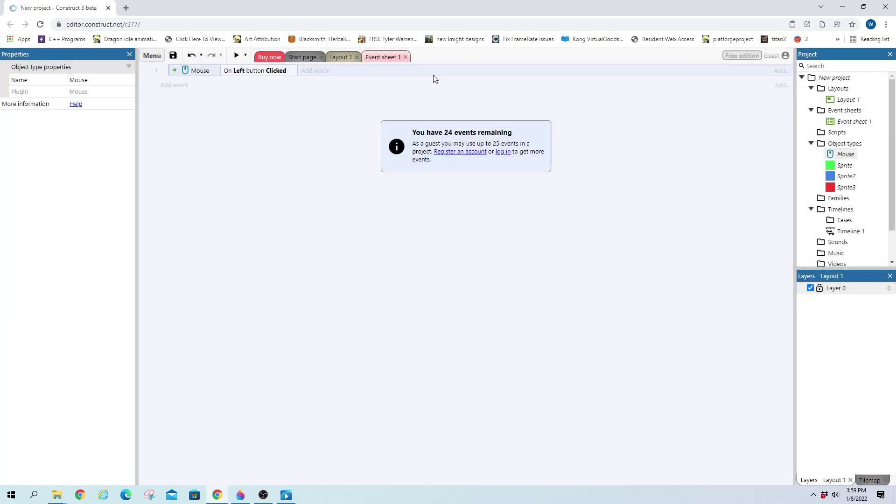
{"action": "left_click", "coordinate": [340, 57]}
- Add the Move To behavior to the red Sprite3
{"action": "left_click", "coordinate": [361, 311]}
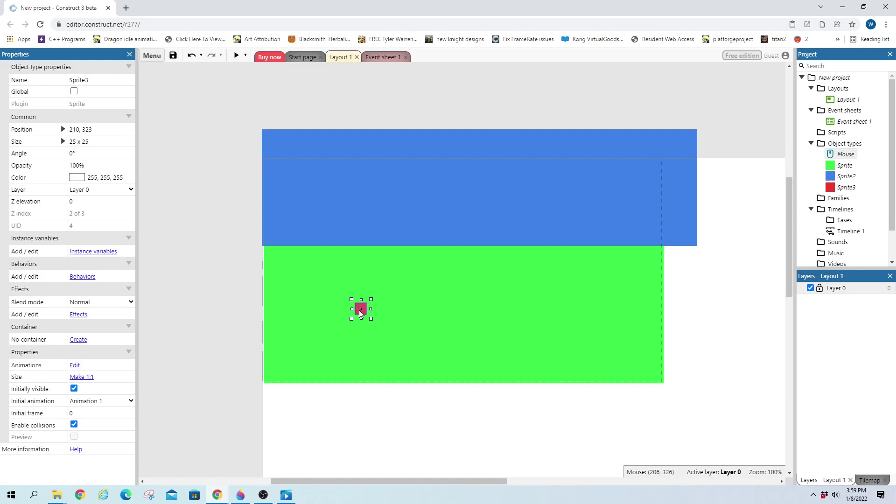
{"action": "left_click", "coordinate": [83, 276]}
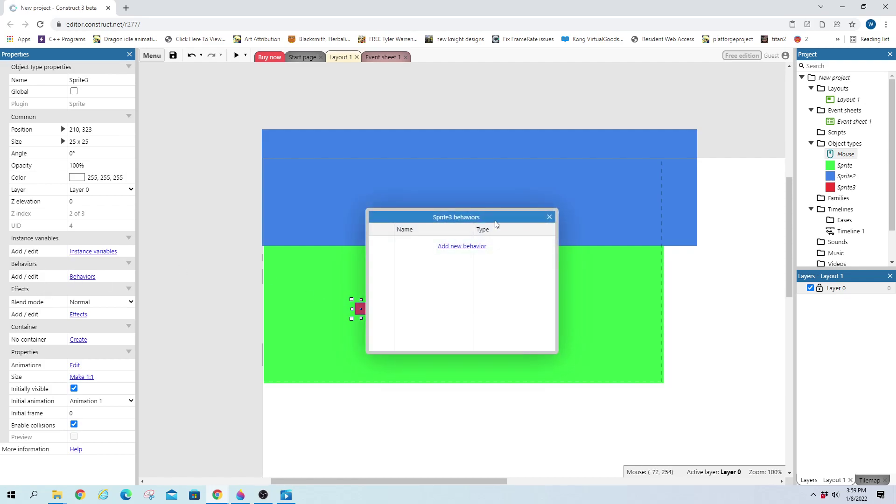
{"action": "left_click", "coordinate": [466, 248]}
{"action": "type", "text": "mov"}
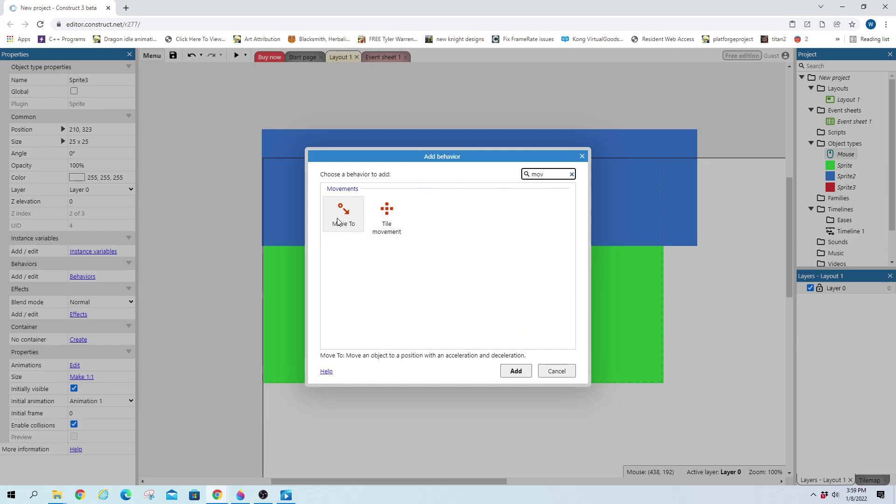
{"action": "left_click", "coordinate": [515, 371]}
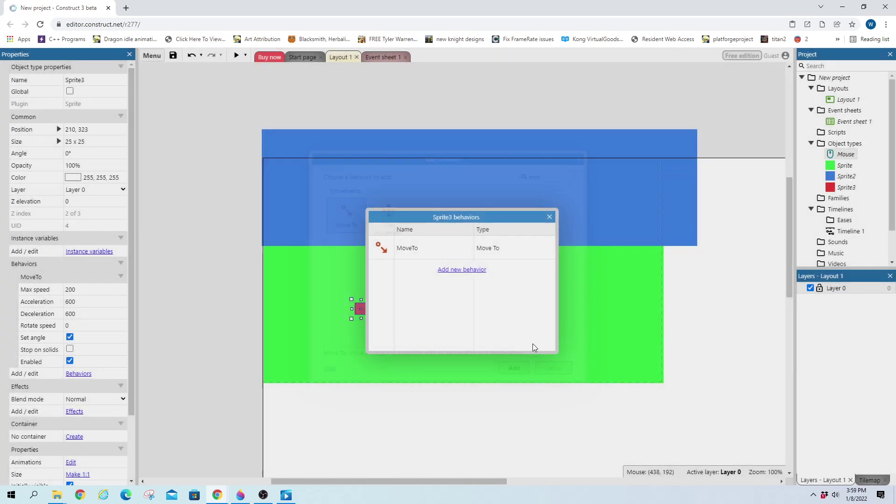
{"action": "left_click", "coordinate": [549, 217]}
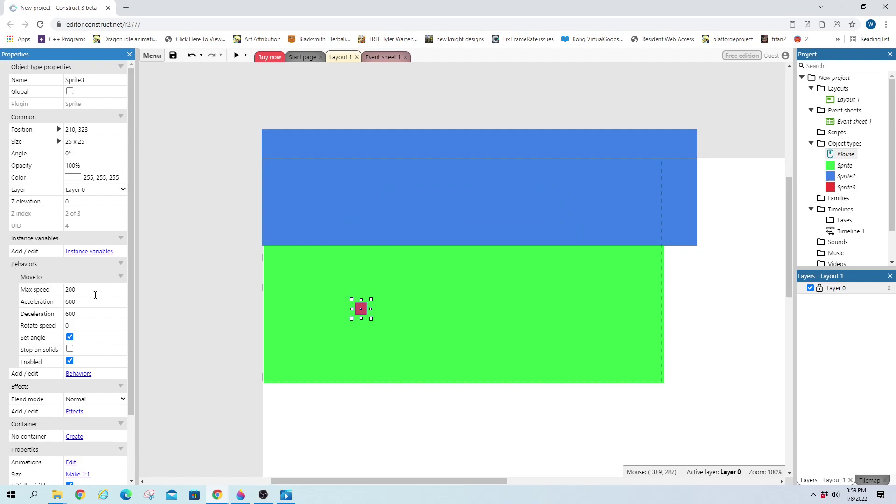
- Set MoveTo max speed 40, acceleration 0 and deceleration 0, undoing an accidental rotation
{"action": "left_click", "coordinate": [87, 289]}
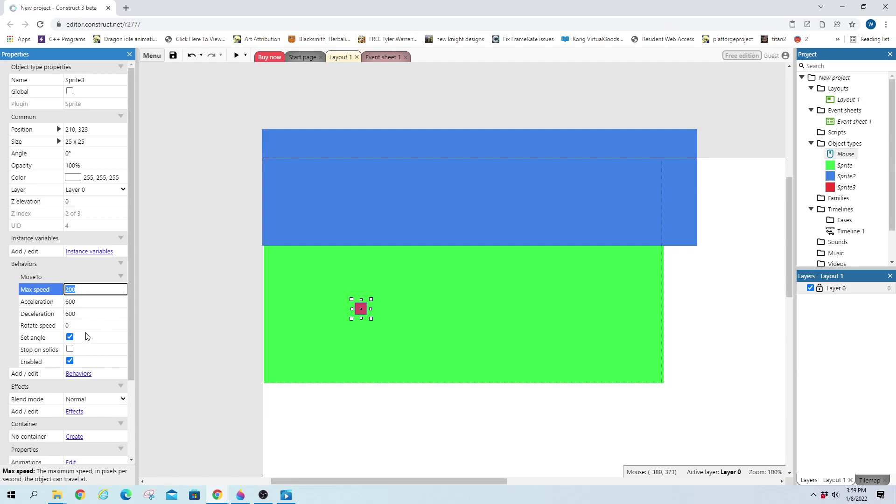
{"action": "type", "text": "40"}
{"action": "left_click", "coordinate": [14, 278]}
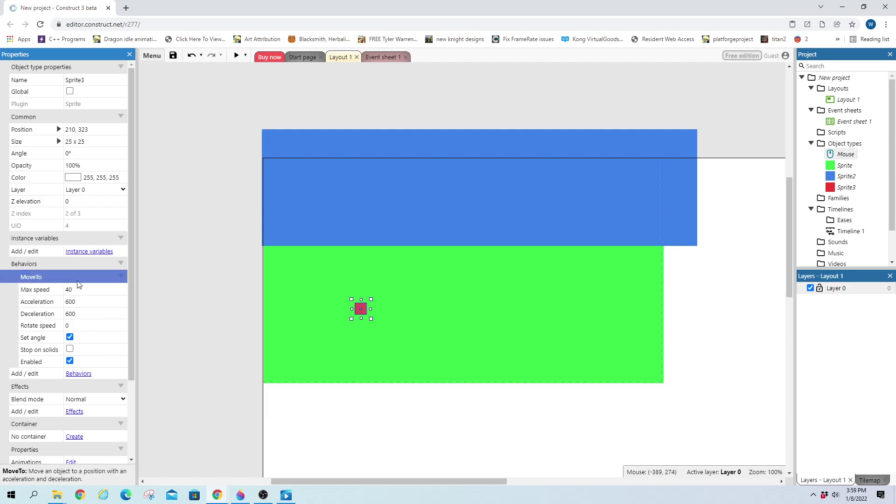
{"action": "left_click", "coordinate": [103, 303]}
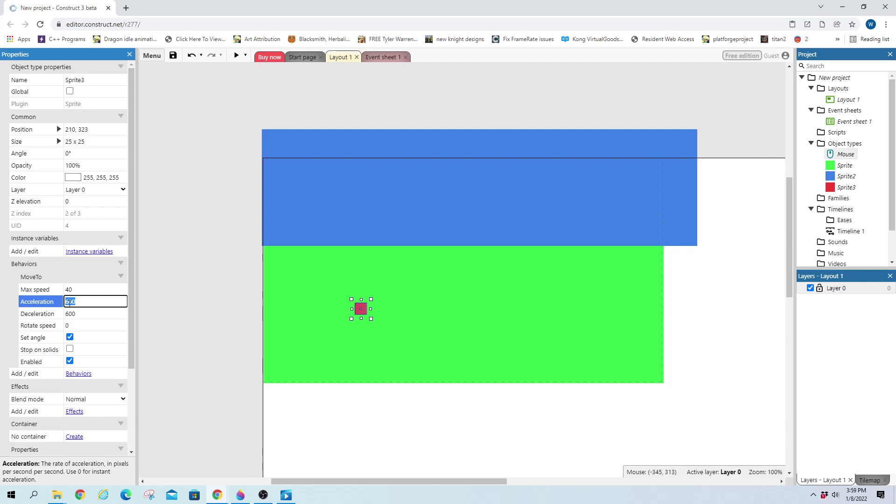
{"action": "left_click", "coordinate": [86, 314]}
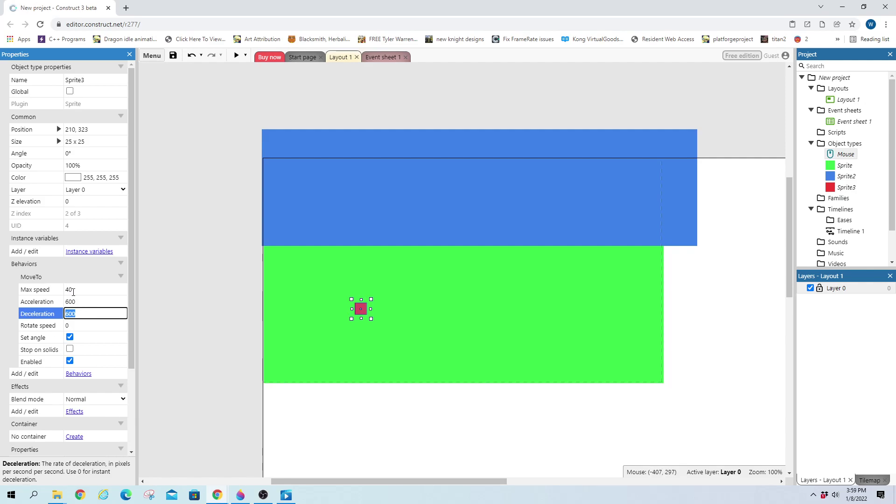
{"action": "left_click", "coordinate": [78, 291]}
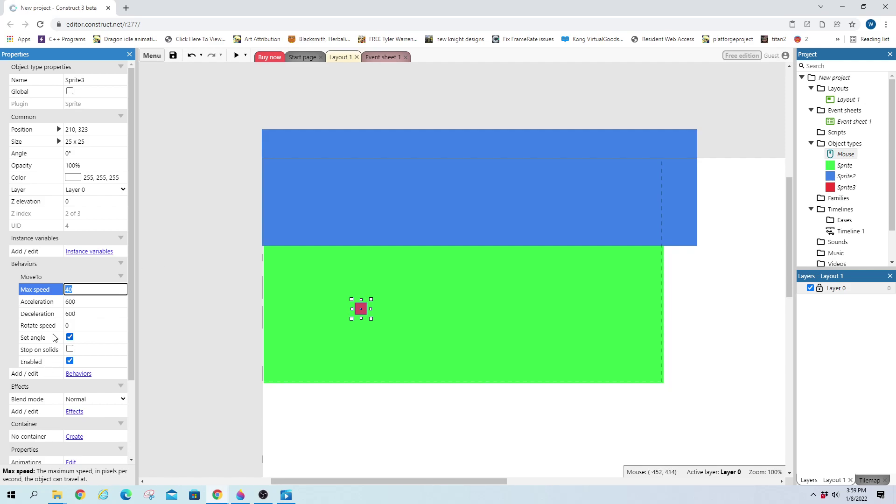
{"action": "left_click", "coordinate": [90, 304]}
{"action": "type", "text": "0"}
{"action": "key", "text": "Tab"}
{"action": "type", "text": "0"}
{"action": "key", "text": "Tab"}
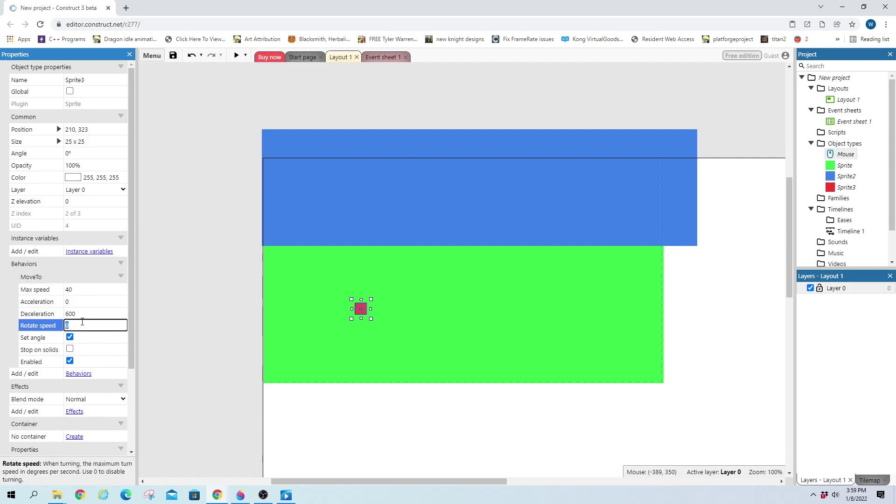
{"action": "left_click", "coordinate": [89, 313]}
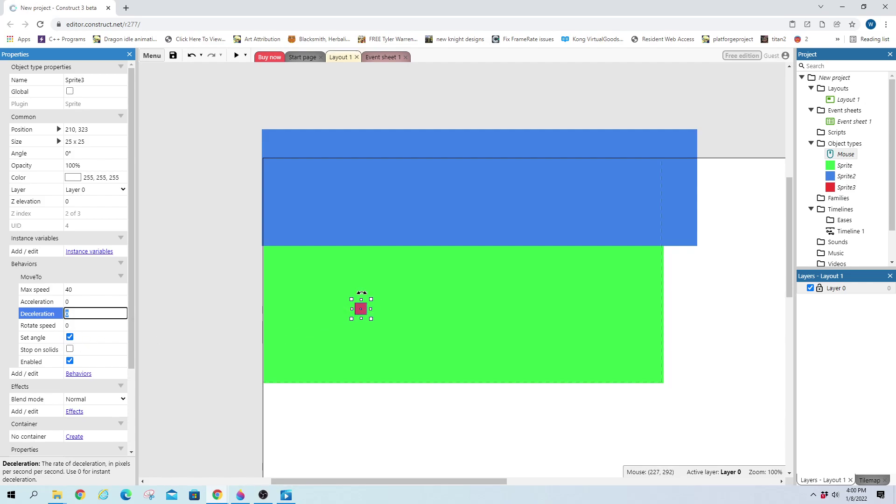
{"action": "mouse_move", "coordinate": [362, 293]}
{"action": "left_mouse_down"}
{"action": "mouse_move", "coordinate": [350, 298]}
{"action": "mouse_move", "coordinate": [372, 294]}
{"action": "mouse_move", "coordinate": [342, 295]}
{"action": "mouse_move", "coordinate": [362, 290]}
{"action": "left_mouse_up"}
{"action": "key", "text": "ctrl+z"}
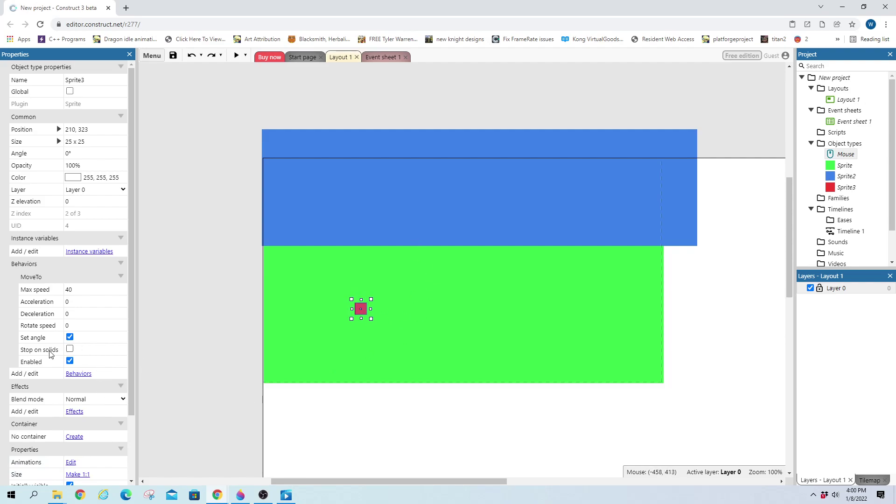
- Add a Sprite3 'Move to position' action to the click event with X Mouse.X, Y Mouse.Y
{"action": "left_click", "coordinate": [396, 58]}
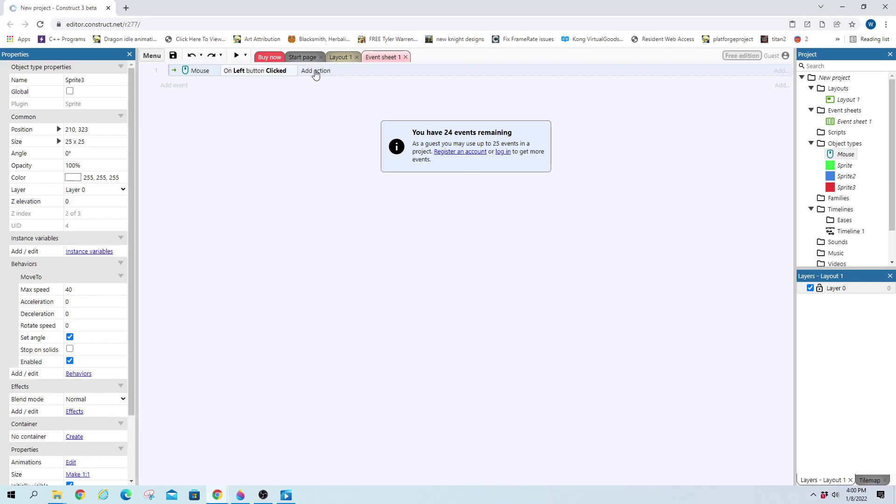
{"action": "left_click", "coordinate": [316, 71]}
{"action": "left_click", "coordinate": [472, 172]}
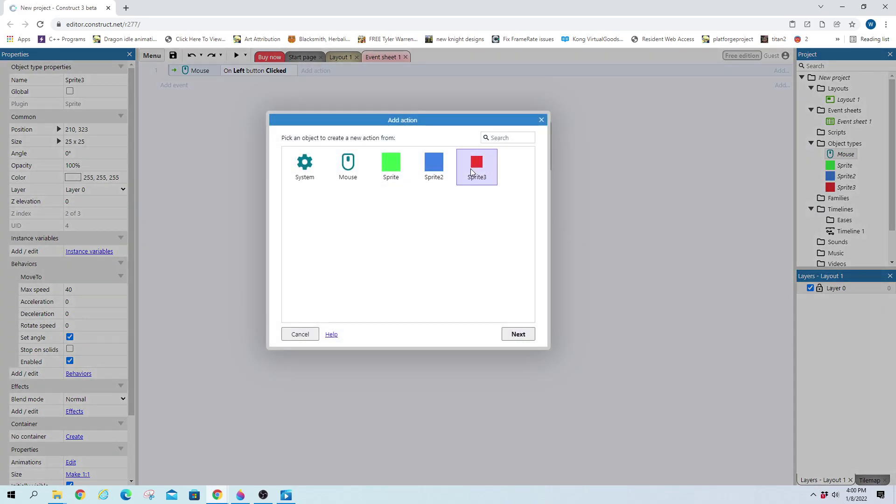
{"action": "double_click", "coordinate": [472, 173]}
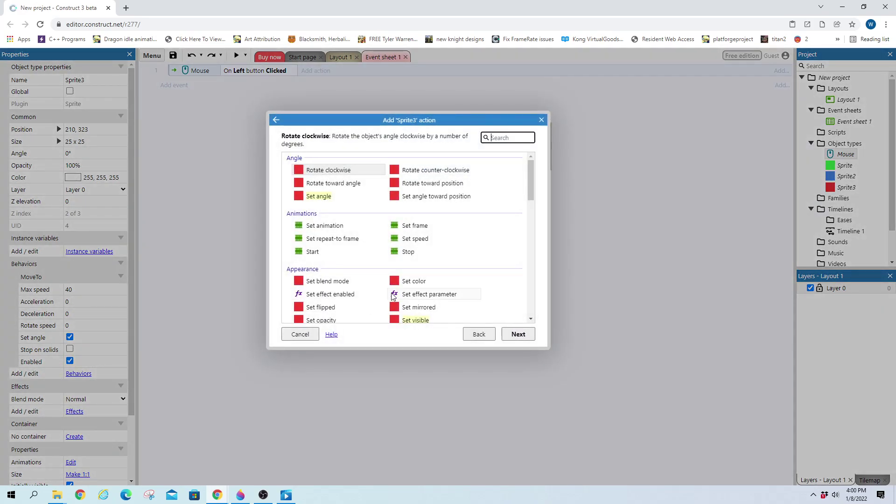
{"action": "type", "text": "move"}
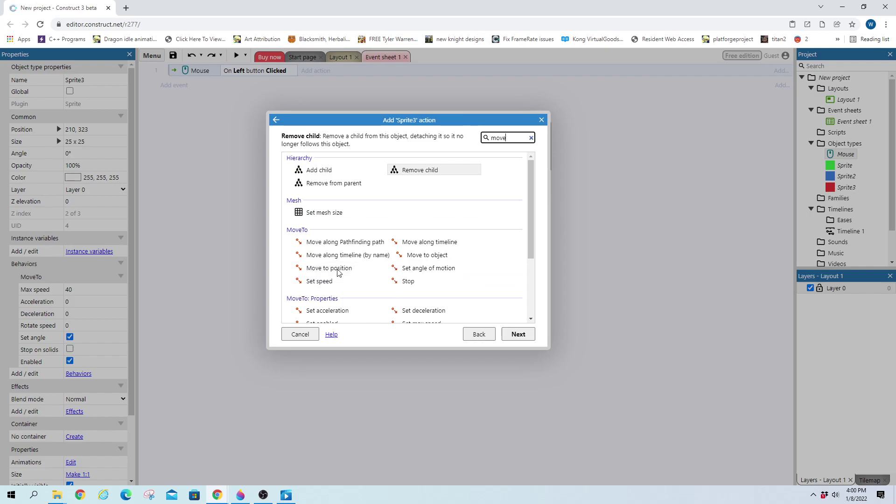
{"action": "double_click", "coordinate": [339, 271]}
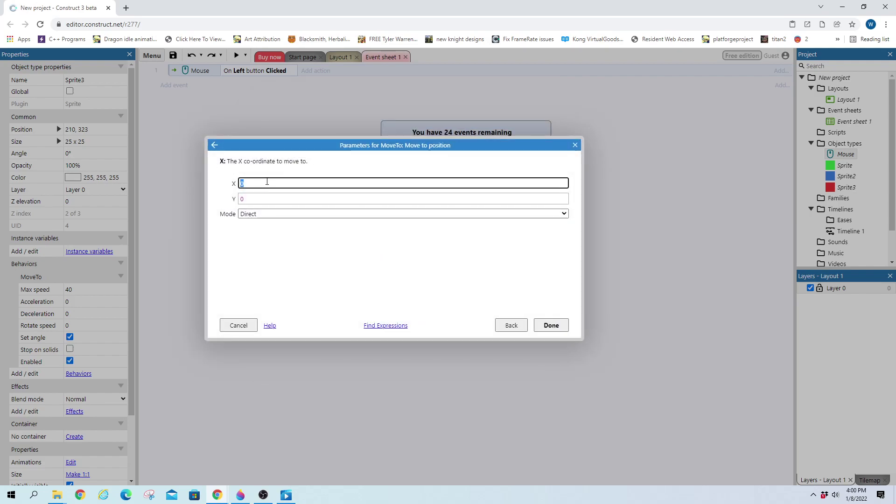
{"action": "type", "text": "mouse.x"}
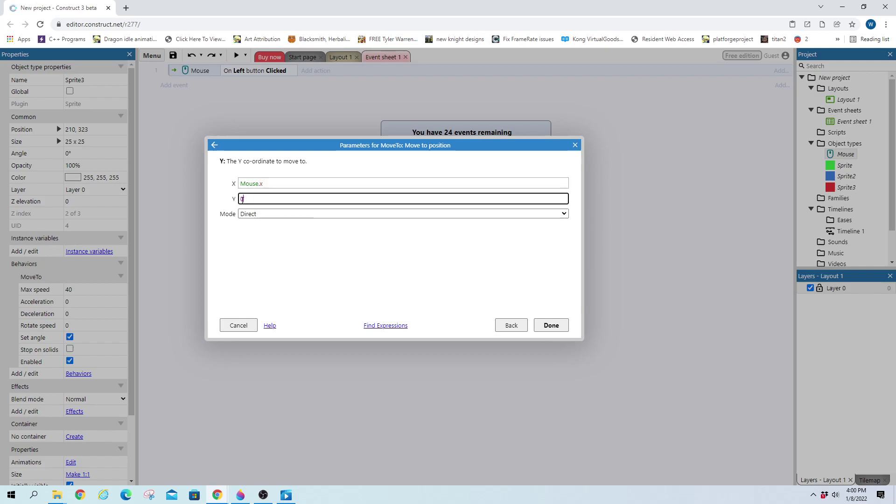
{"action": "type", "text": "Mouse.Y"}
{"action": "key", "text": "Return"}
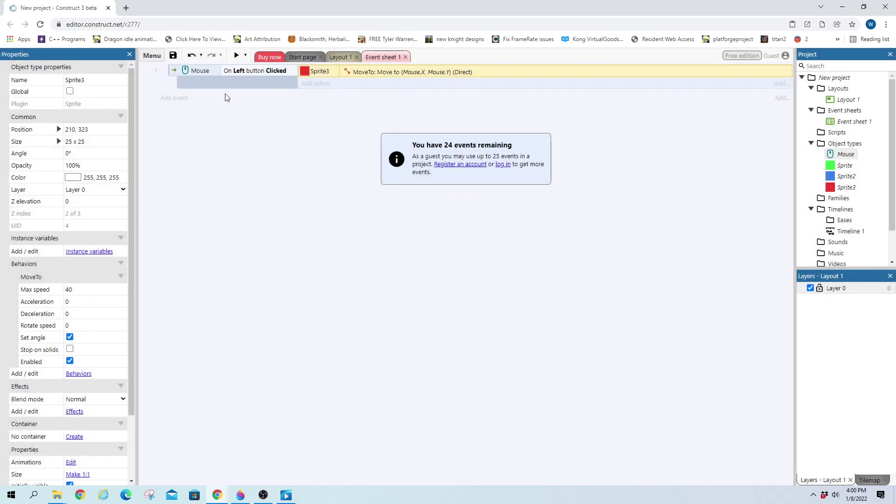
- Preview click-to-move on the red sprite, then untick Sprite3's Set angle
{"action": "left_click", "coordinate": [236, 56]}
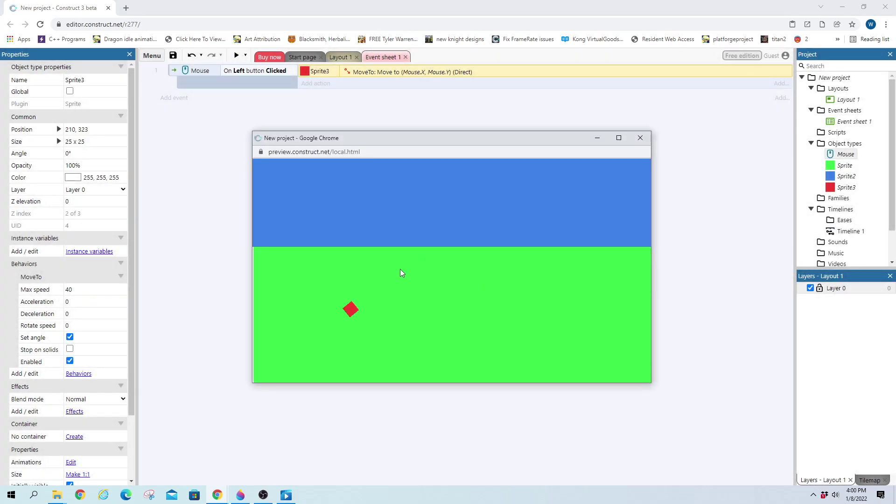
{"action": "left_click", "coordinate": [433, 339]}
{"action": "left_click", "coordinate": [385, 360]}
{"action": "left_click", "coordinate": [322, 322]}
{"action": "left_click", "coordinate": [385, 351]}
{"action": "left_click", "coordinate": [387, 284]}
{"action": "left_click", "coordinate": [430, 299]}
{"action": "left_click", "coordinate": [69, 337]}
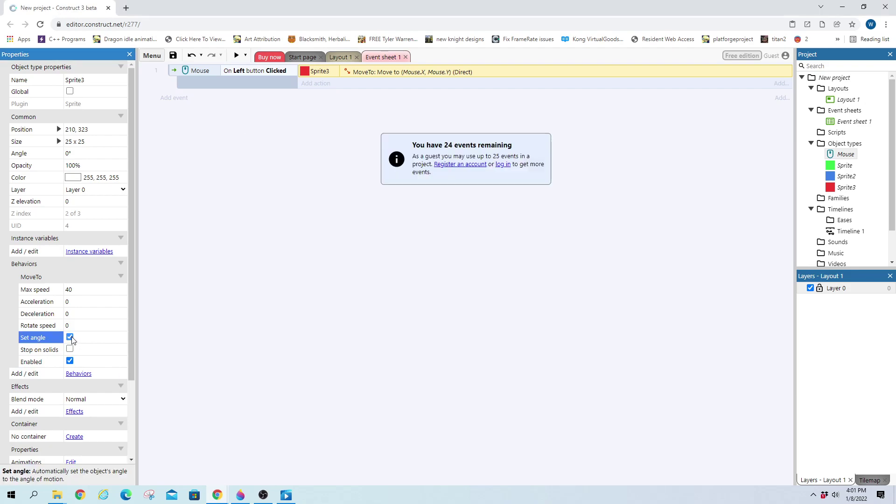
- Preview again to test movement without rotation, close the preview, and return to Layout 1
{"action": "left_click", "coordinate": [236, 55]}
{"action": "left_click", "coordinate": [447, 303]}
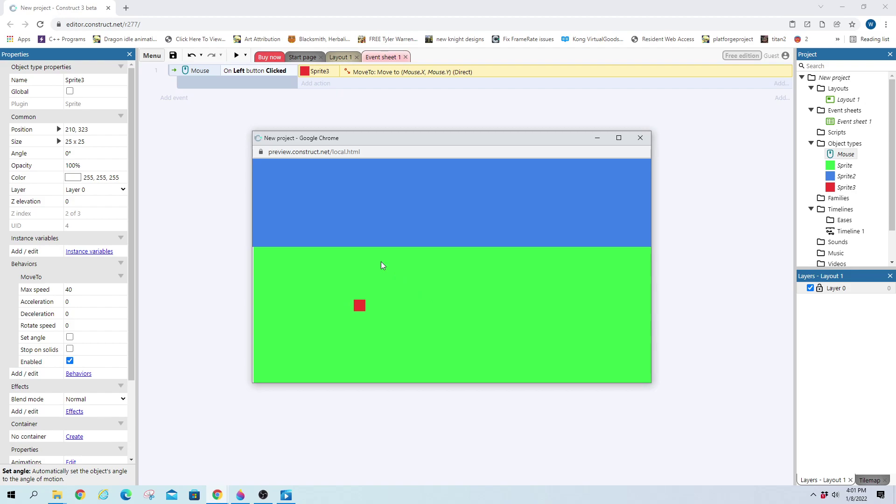
{"action": "left_click", "coordinate": [381, 261]}
{"action": "left_click", "coordinate": [299, 303]}
{"action": "left_click", "coordinate": [368, 374]}
{"action": "left_click", "coordinate": [365, 391]}
{"action": "key", "text": "alt+Tab"}
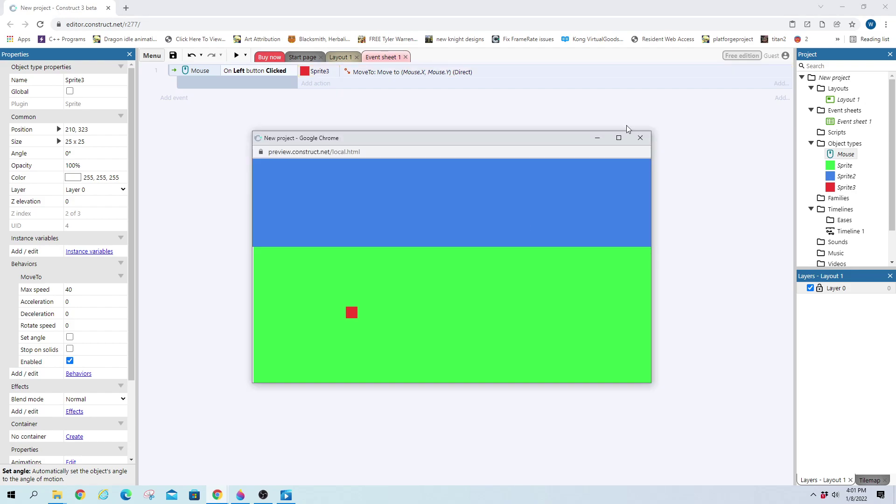
{"action": "left_click", "coordinate": [638, 135]}
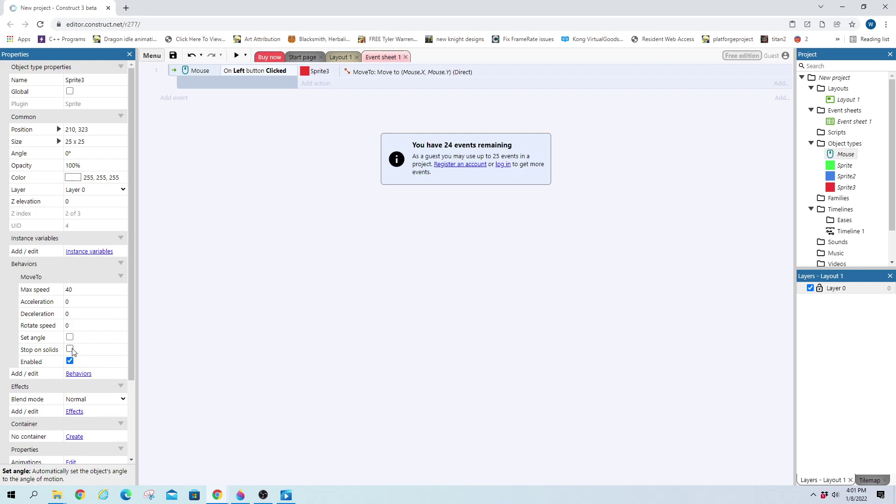
{"action": "left_click", "coordinate": [338, 57]}
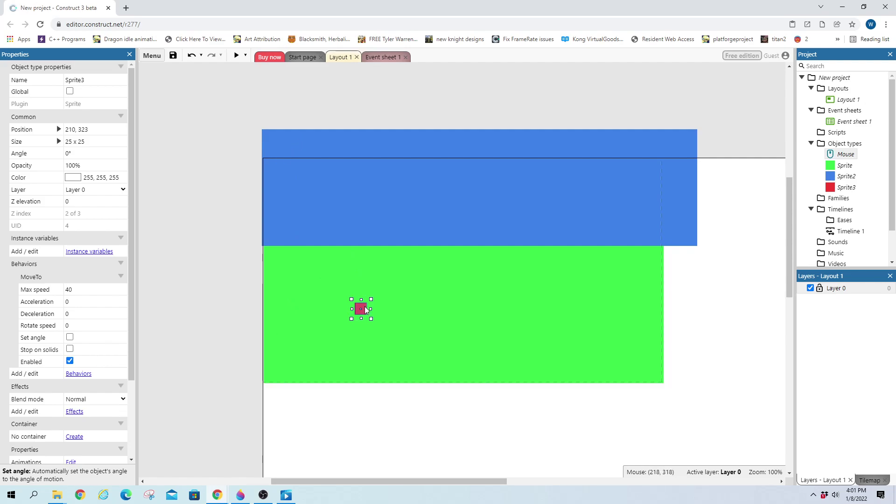
- Tick Stop on solids for Sprite3, then select the blue Sprite2 band
{"action": "left_click", "coordinate": [70, 350]}
{"action": "left_click", "coordinate": [224, 311]}
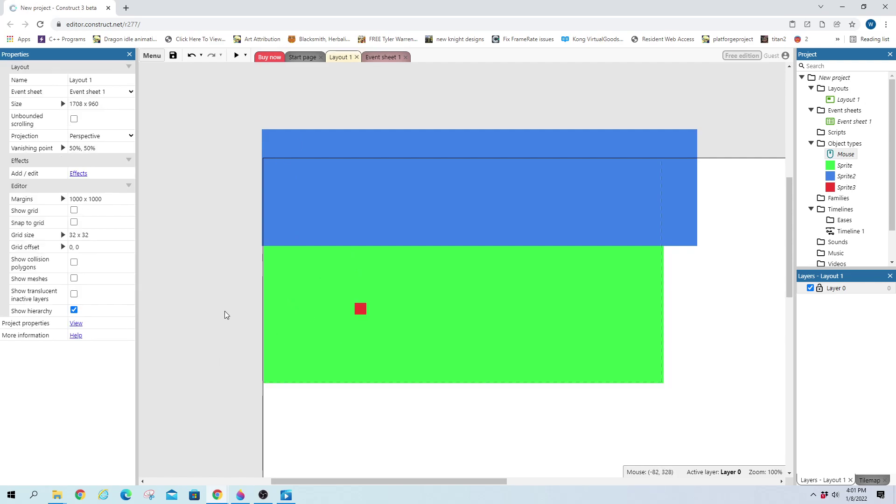
{"action": "left_click", "coordinate": [333, 147]}
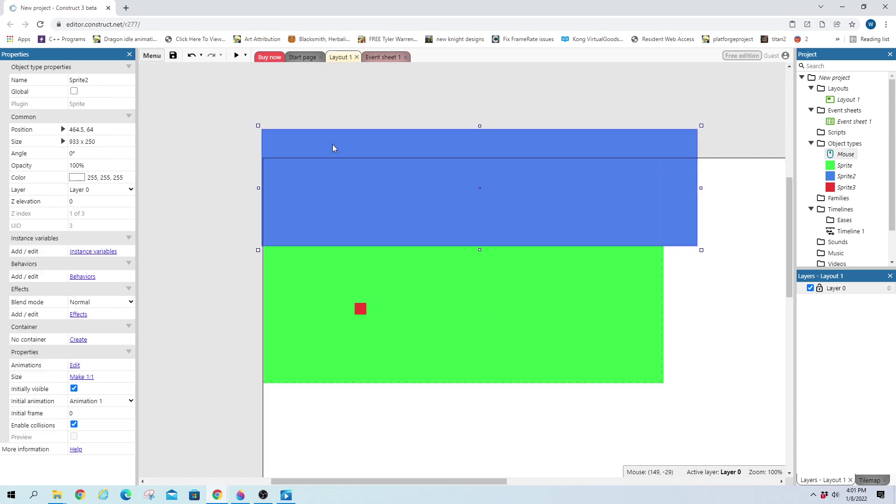
{"action": "double_click", "coordinate": [297, 148]}
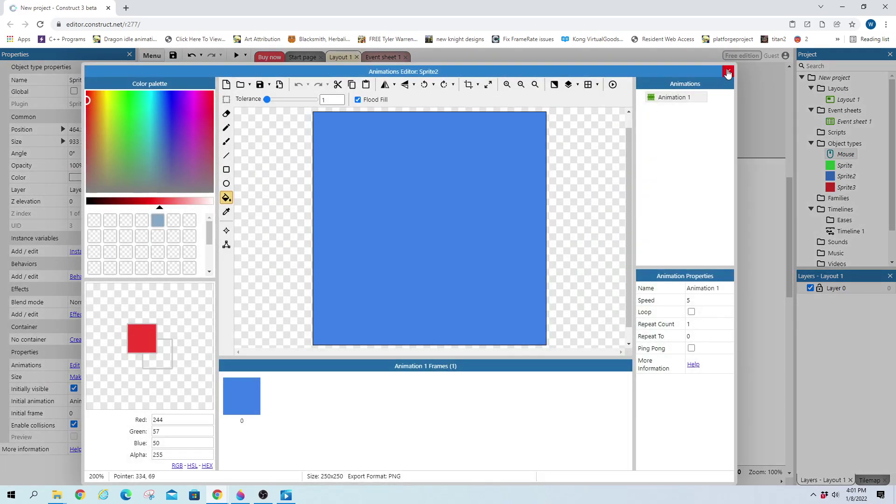
{"action": "left_click", "coordinate": [728, 73]}
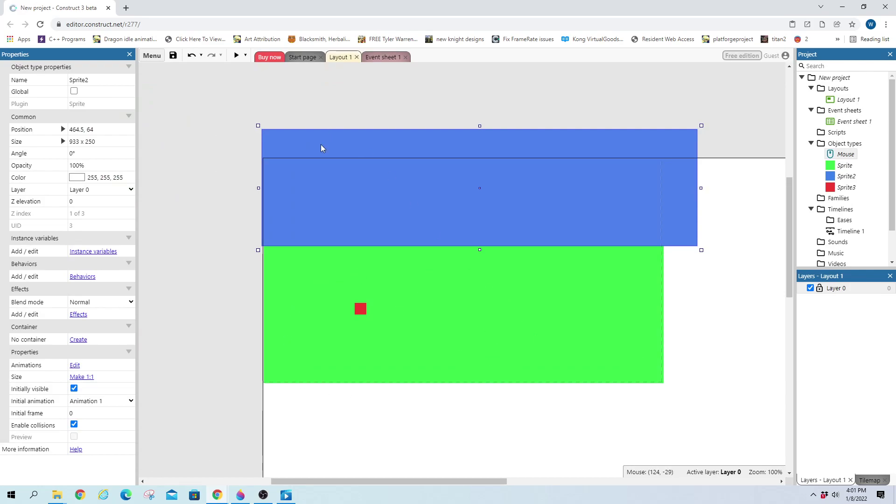
- Search 'sol' and add the Solid behaviour to Sprite2
{"action": "left_click", "coordinate": [87, 278]}
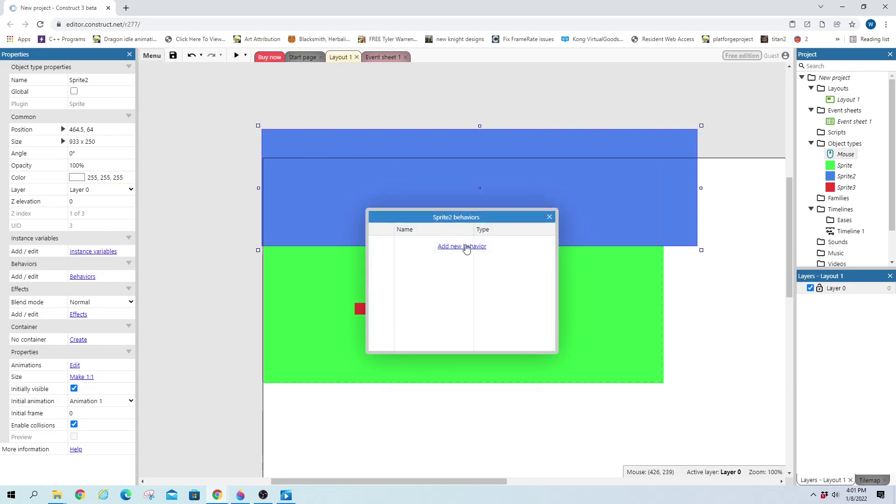
{"action": "left_click", "coordinate": [468, 246]}
{"action": "type", "text": "so"}
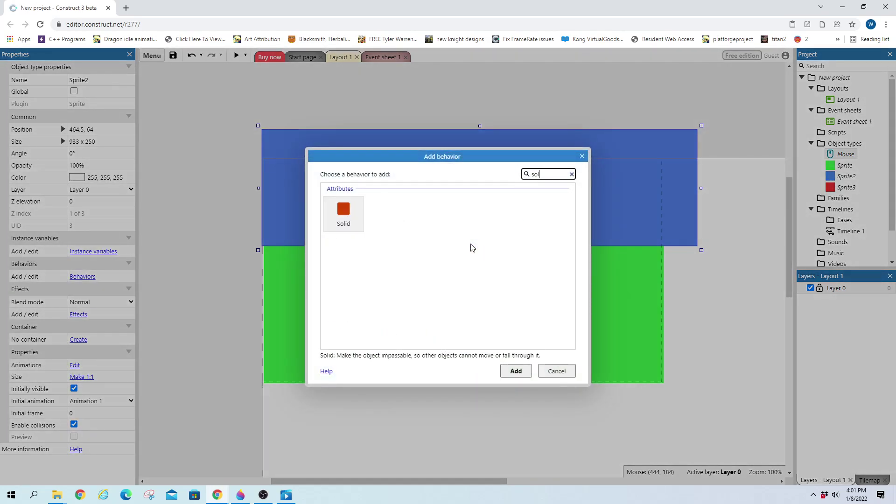
{"action": "type", "text": "l"}
{"action": "double_click", "coordinate": [343, 215]}
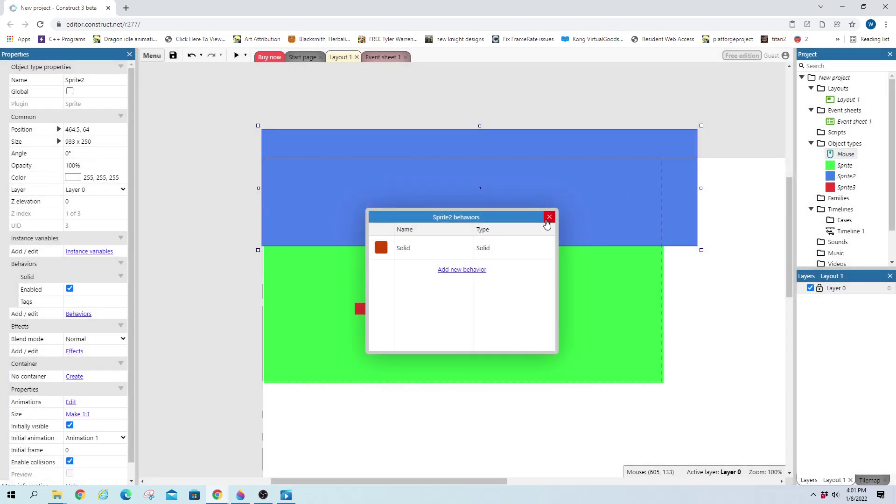
{"action": "left_click", "coordinate": [549, 218]}
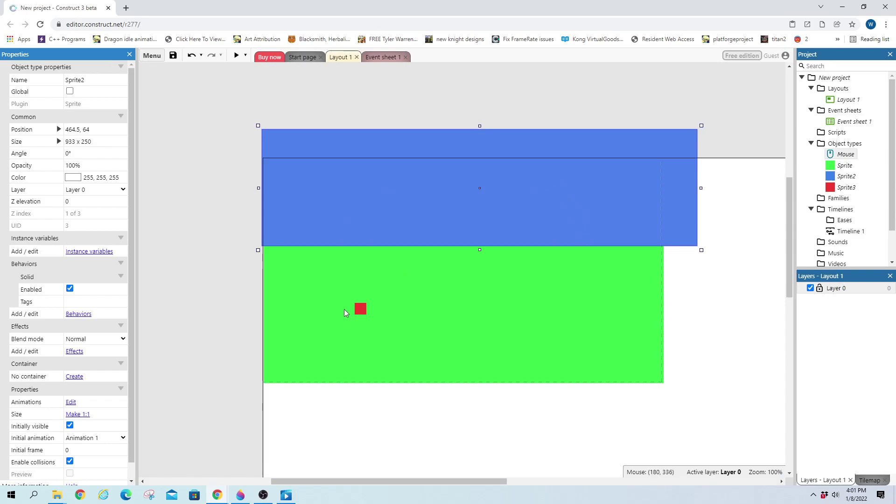
{"action": "left_click", "coordinate": [236, 56]}
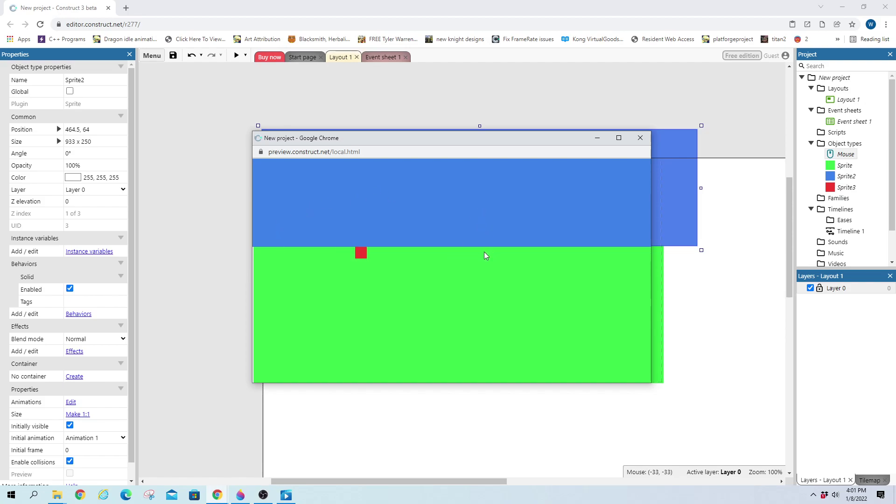
{"action": "left_click", "coordinate": [640, 138]}
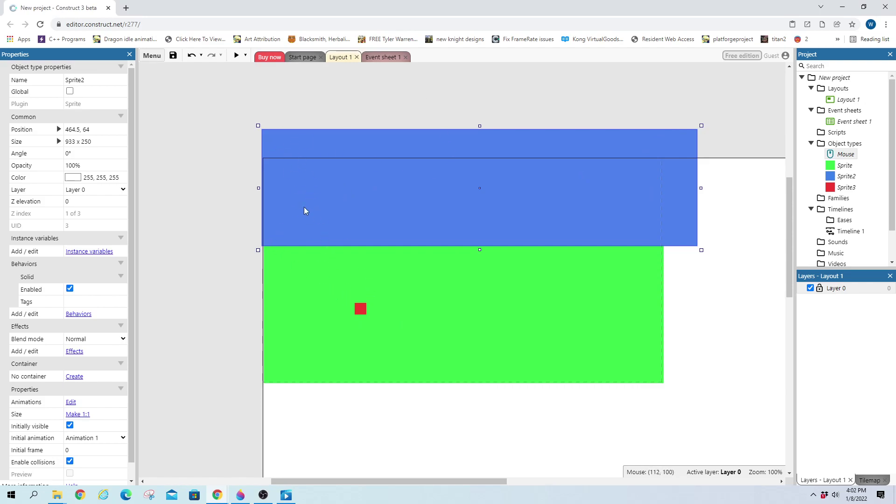
- Raise both bottom points of Sprite2's collision polygon to about y 226, leaving them level
{"action": "double_click", "coordinate": [335, 141]}
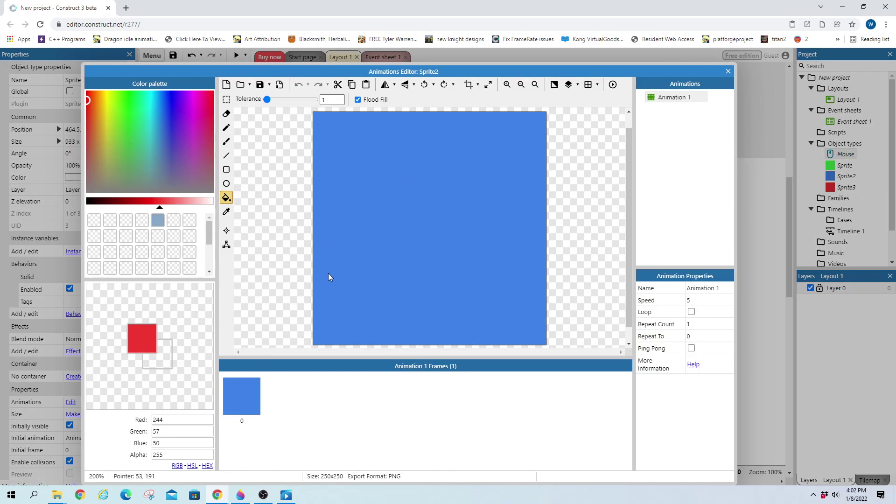
{"action": "left_click", "coordinate": [227, 245]}
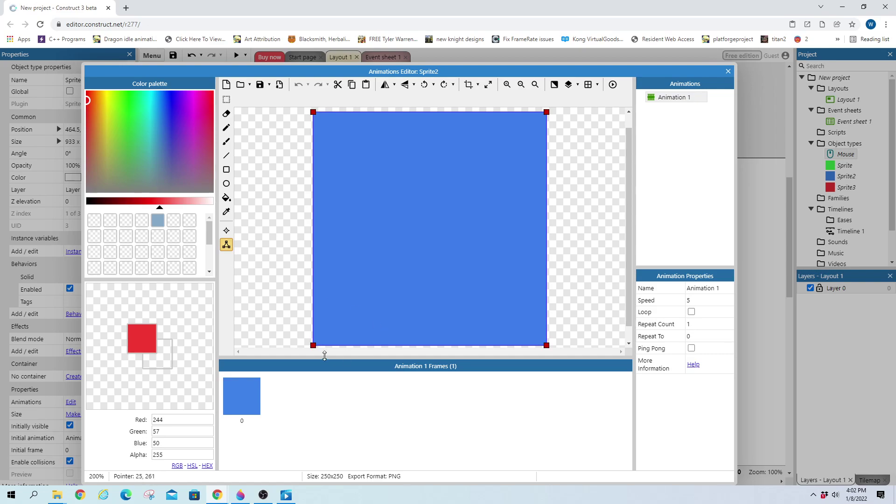
{"action": "left_click_drag", "start_coordinate": [313, 345], "coordinate": [313, 312]}
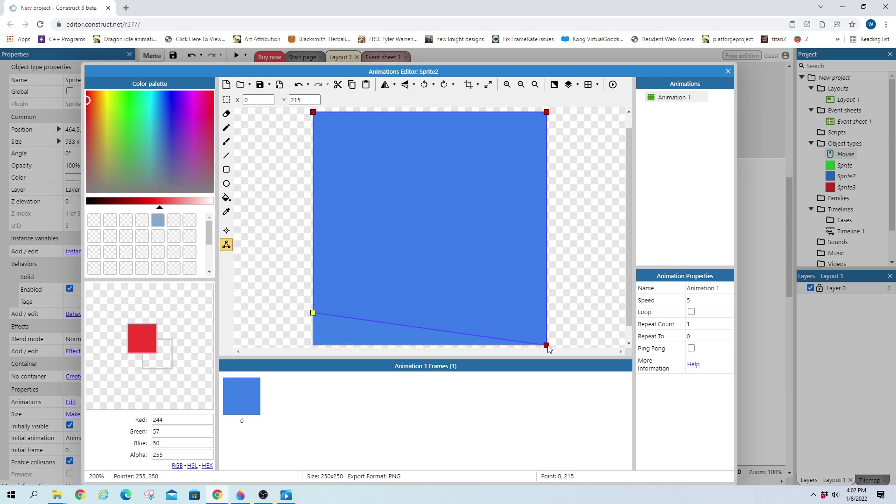
{"action": "left_click_drag", "start_coordinate": [548, 346], "coordinate": [547, 315]}
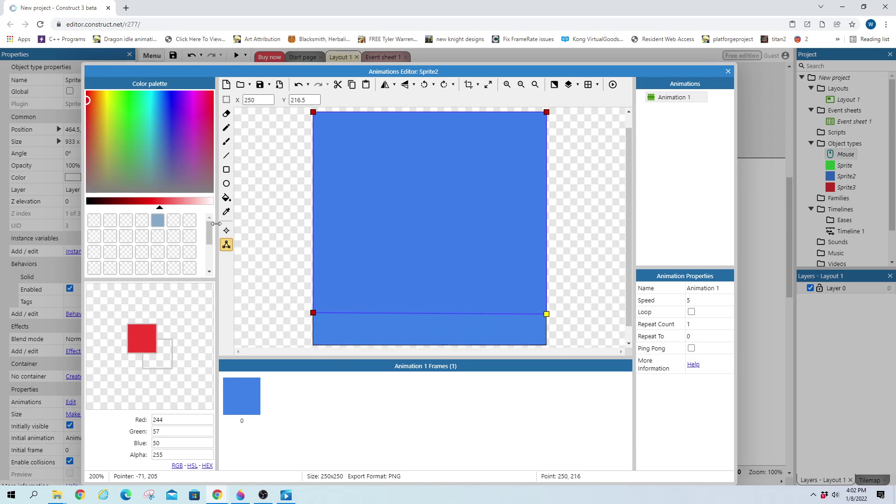
{"action": "right_click", "coordinate": [448, 313]}
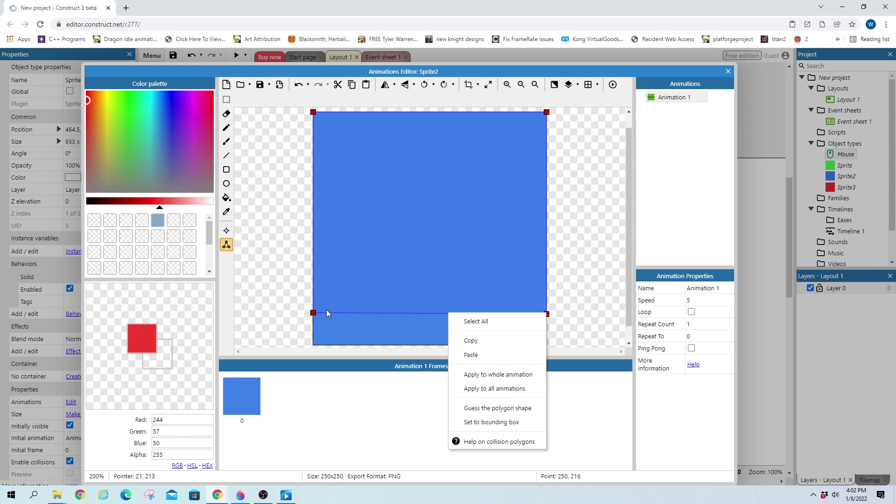
{"action": "left_click_drag", "start_coordinate": [313, 313], "coordinate": [309, 296]}
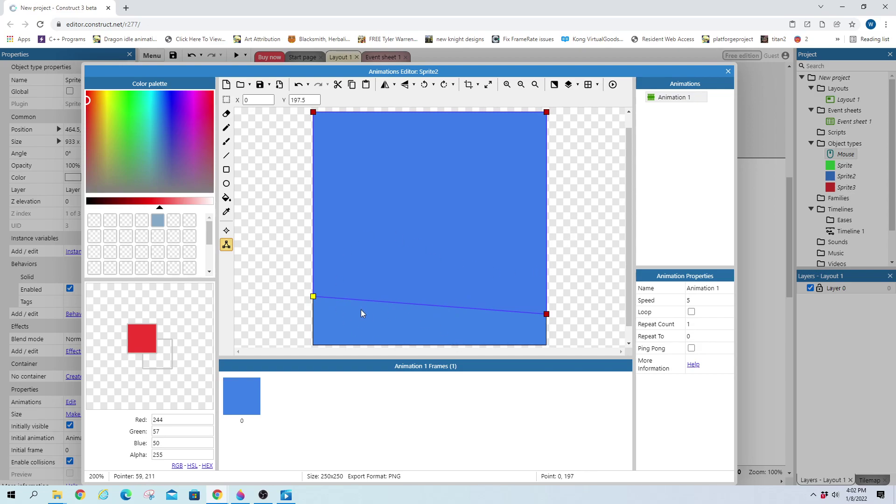
{"action": "left_click_drag", "start_coordinate": [313, 298], "coordinate": [299, 325]}
{"action": "left_click_drag", "start_coordinate": [547, 314], "coordinate": [556, 329]}
{"action": "left_click_drag", "start_coordinate": [304, 325], "coordinate": [309, 326]}
{"action": "left_click", "coordinate": [274, 279]}
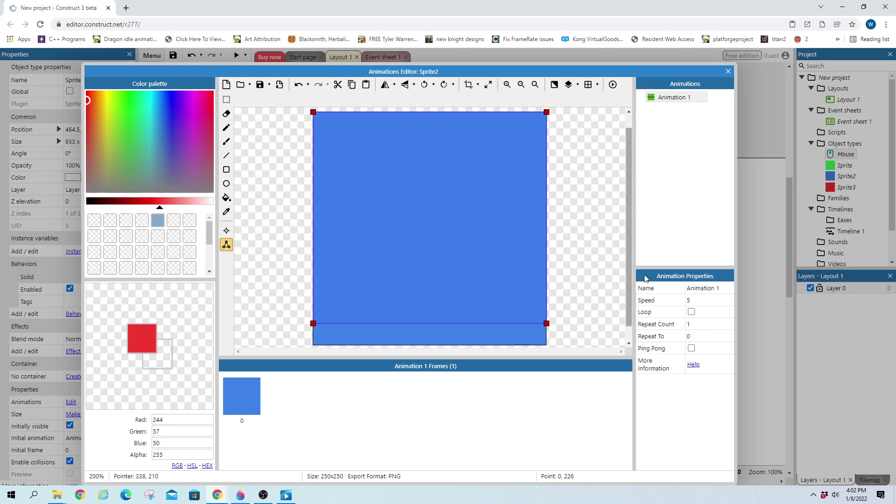
{"action": "left_click", "coordinate": [727, 71]}
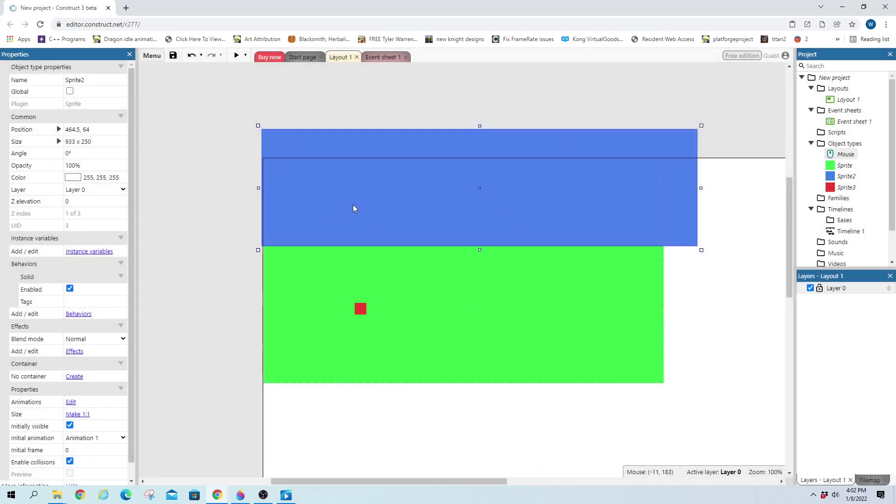
- Preview the layout, send the red sprite to three clicked spots, then open Sprite3's animations
{"action": "left_click_drag", "start_coordinate": [364, 307], "coordinate": [367, 285]}
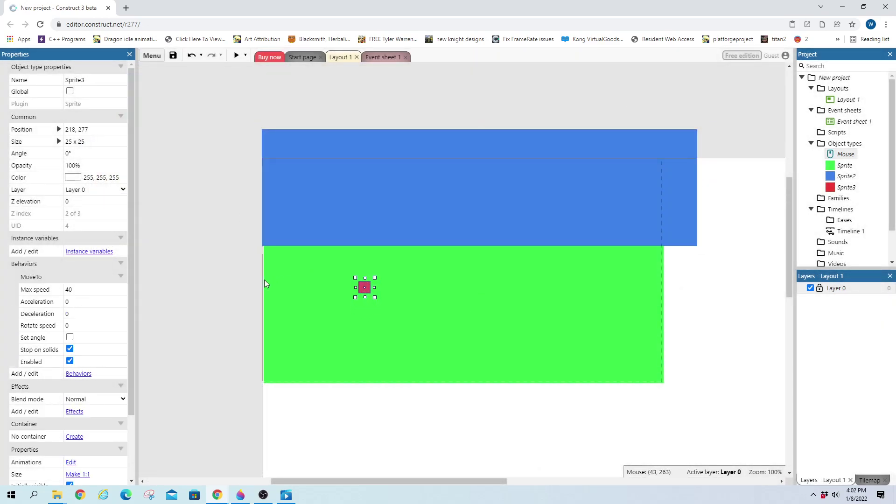
{"action": "left_click", "coordinate": [236, 55]}
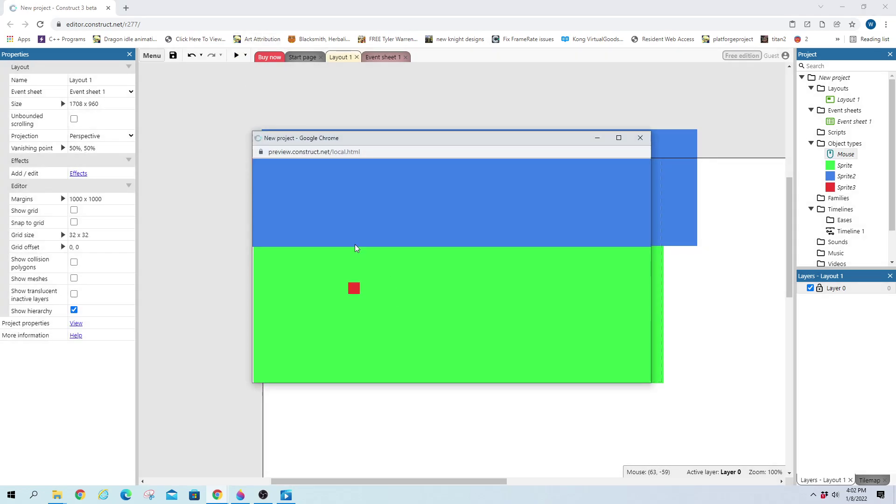
{"action": "left_click", "coordinate": [356, 248]}
{"action": "left_click", "coordinate": [376, 221]}
{"action": "left_click", "coordinate": [349, 293]}
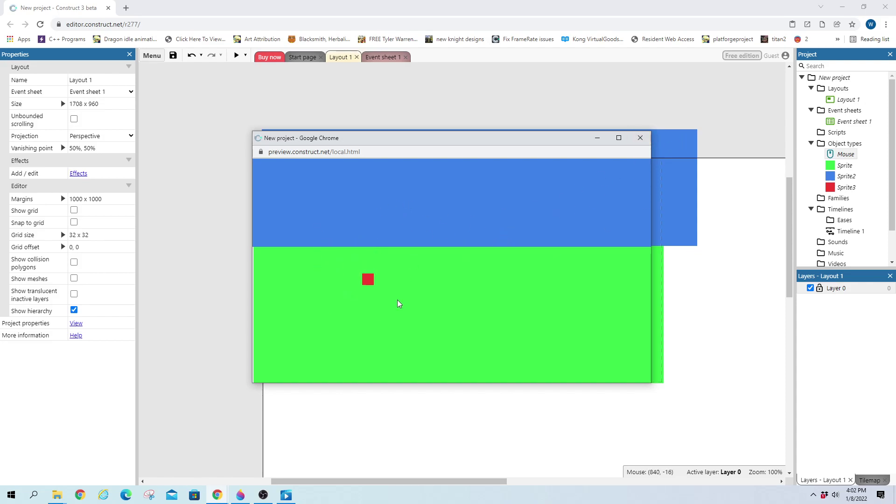
{"action": "left_click", "coordinate": [640, 137]}
{"action": "double_click", "coordinate": [364, 287]}
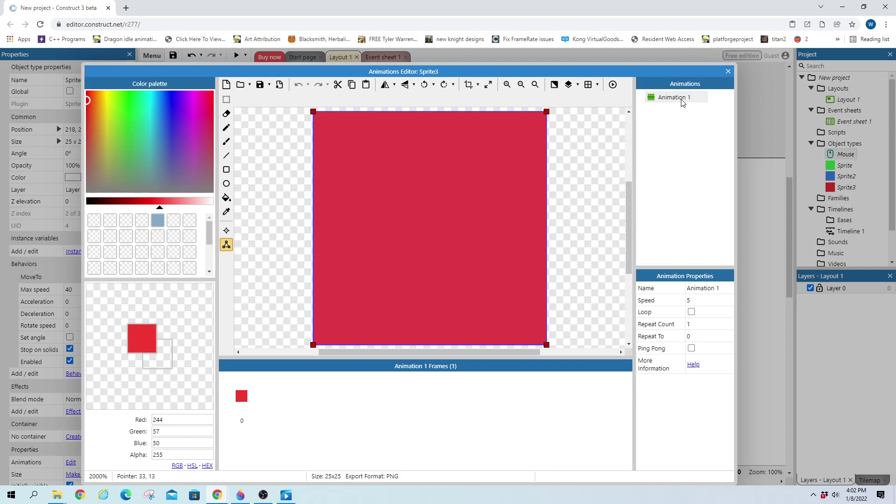
- Add a second animation to the red sprite and name it Walk
{"action": "right_click", "coordinate": [683, 138]}
{"action": "left_click", "coordinate": [700, 98]}
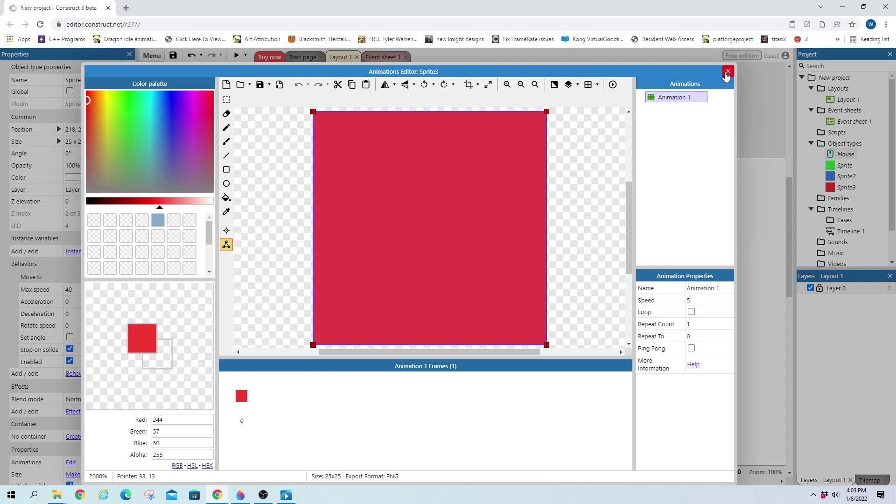
{"action": "right_click", "coordinate": [670, 131]}
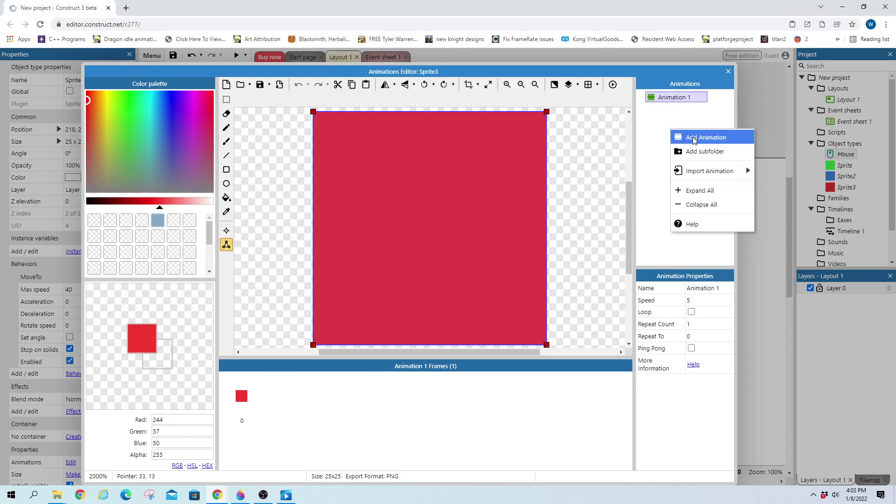
{"action": "left_click", "coordinate": [705, 138]}
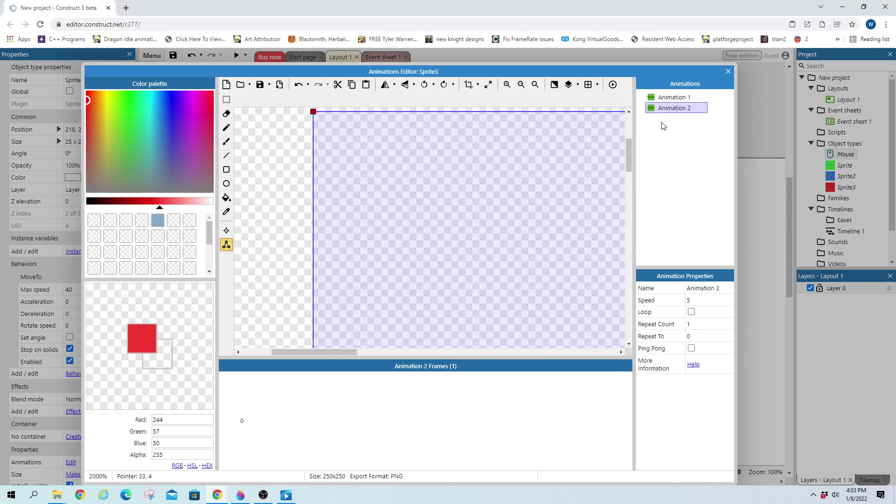
{"action": "double_click", "coordinate": [677, 111]}
{"action": "type", "text": "Walk"}
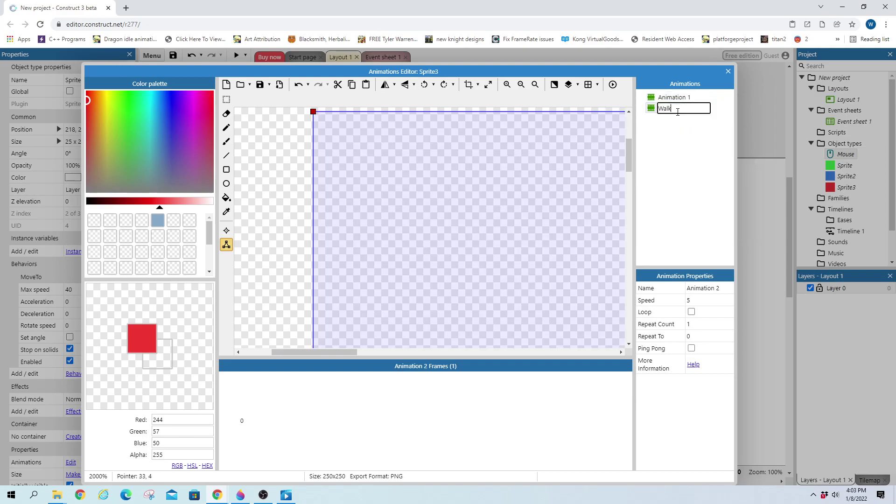
{"action": "key", "text": "Return"}
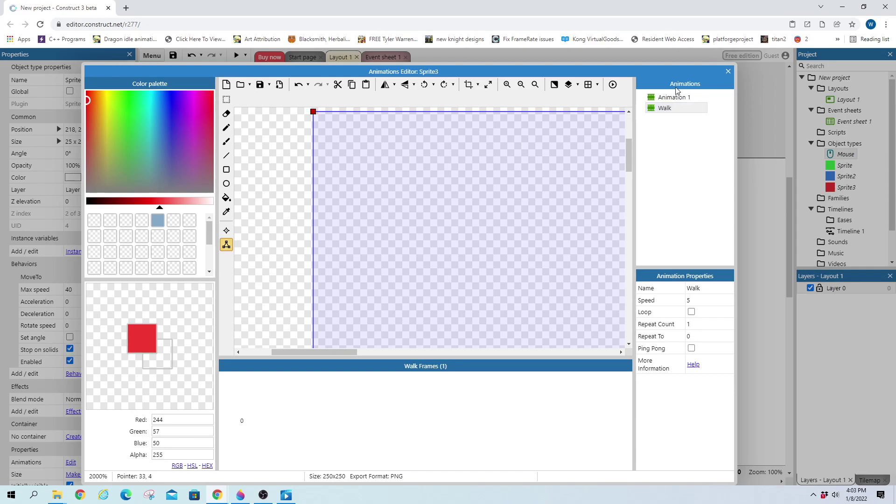
- Rename Animation 1 to Stand and close the Animations Editor
{"action": "left_click", "coordinate": [679, 98]}
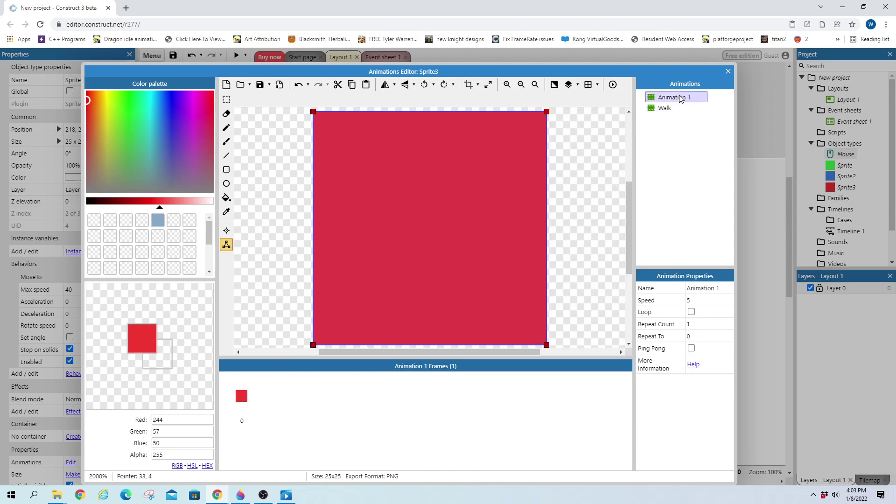
{"action": "double_click", "coordinate": [685, 97]}
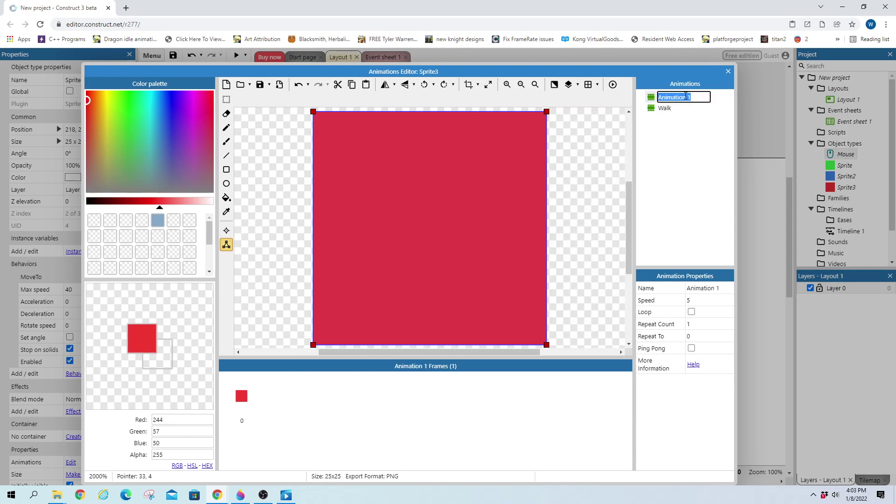
{"action": "type", "text": "Stand"}
{"action": "key", "text": "Return"}
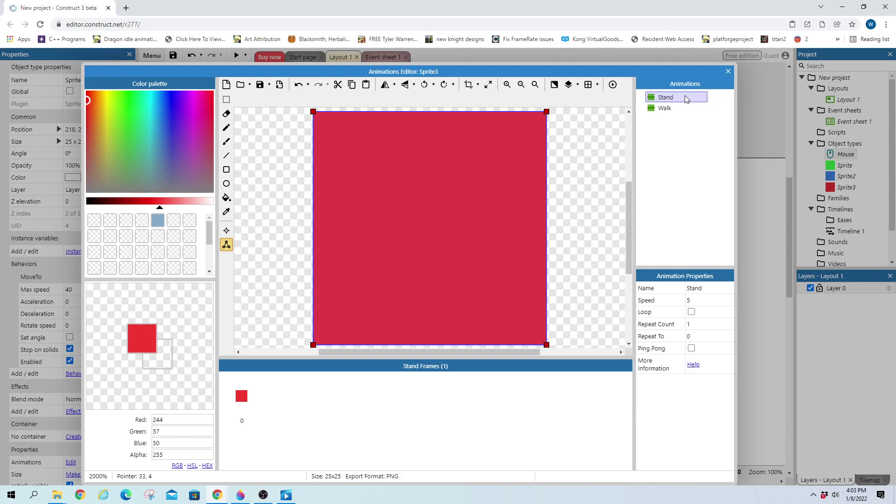
{"action": "left_click", "coordinate": [729, 70]}
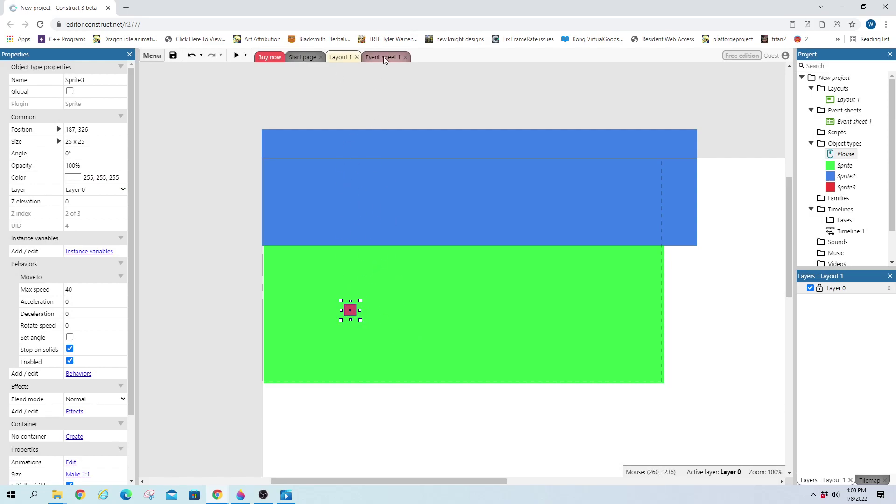
- Reopen the red sprite's animations and rectangle-select the whole Stand frame image
{"action": "double_click", "coordinate": [353, 311]}
{"action": "left_click", "coordinate": [665, 108]}
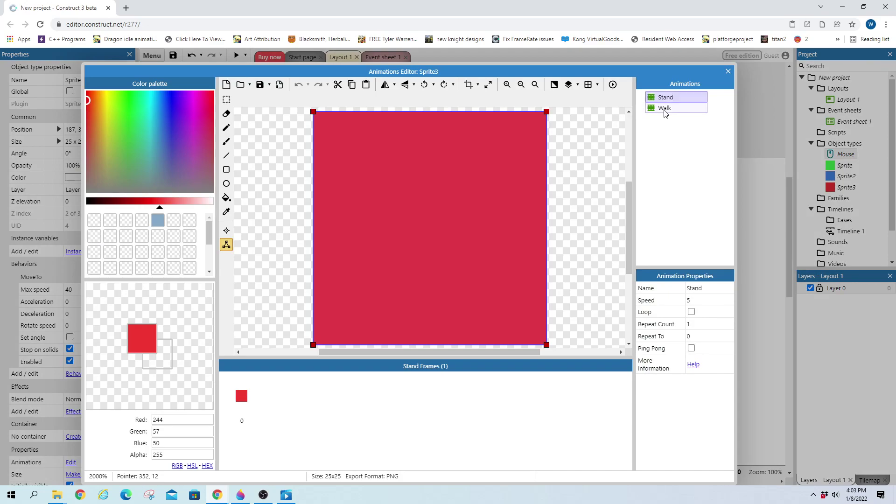
{"action": "left_click", "coordinate": [521, 84]}
{"action": "left_click", "coordinate": [521, 84]}
{"action": "left_click", "coordinate": [521, 84]}
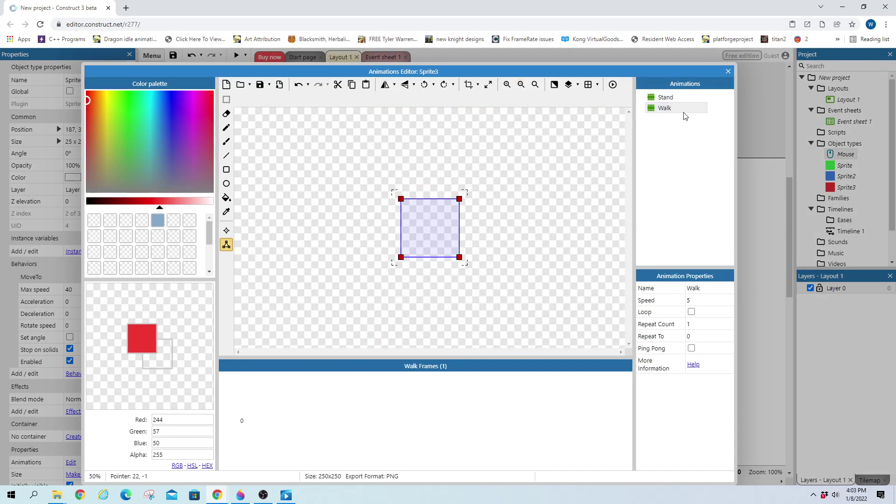
{"action": "left_click", "coordinate": [665, 97]}
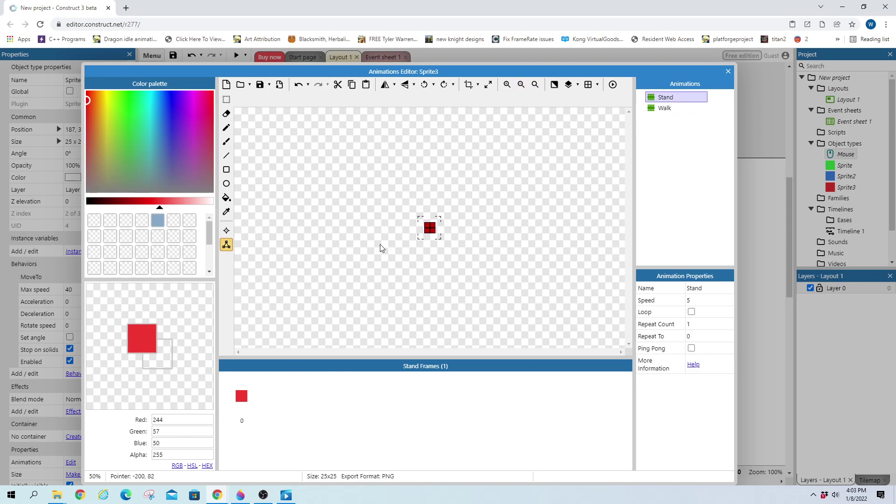
{"action": "key", "text": "s"}
{"action": "left_click_drag", "start_coordinate": [358, 184], "coordinate": [568, 320]}
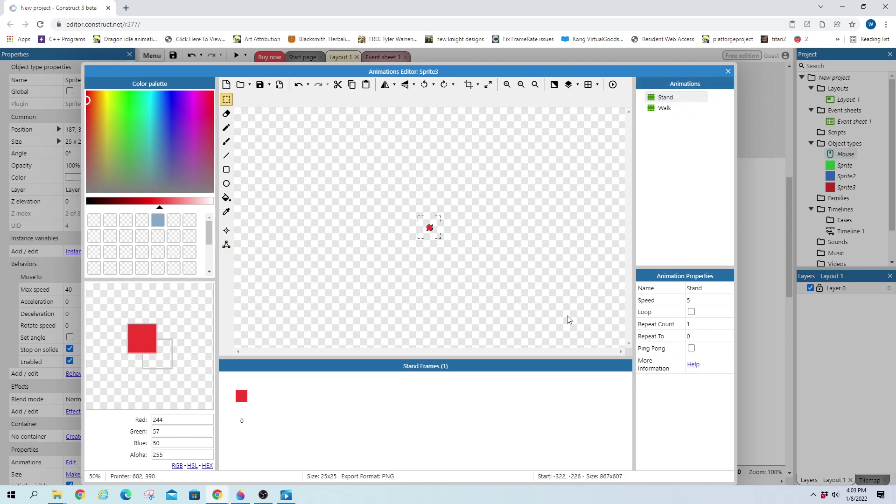
- Paste the red square into the empty Walk frame and crop it to 25x25
{"action": "left_click", "coordinate": [674, 108]}
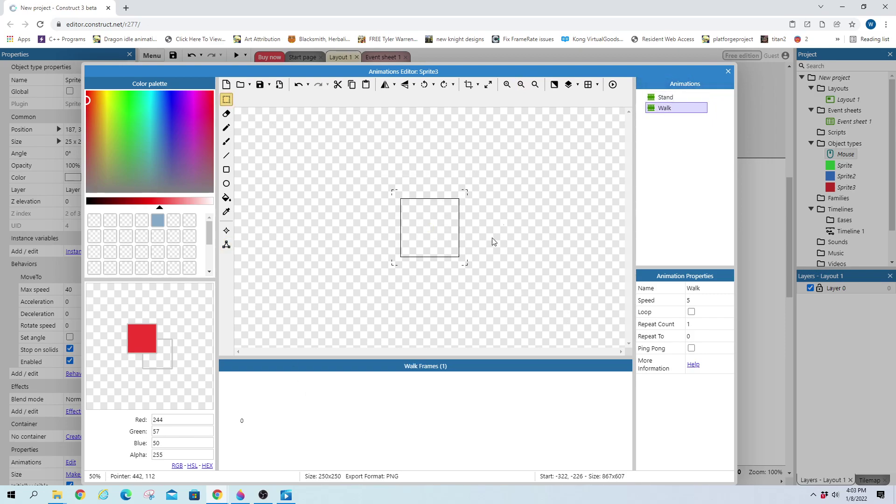
{"action": "double_click", "coordinate": [508, 85]}
{"action": "key", "text": "ctrl+v"}
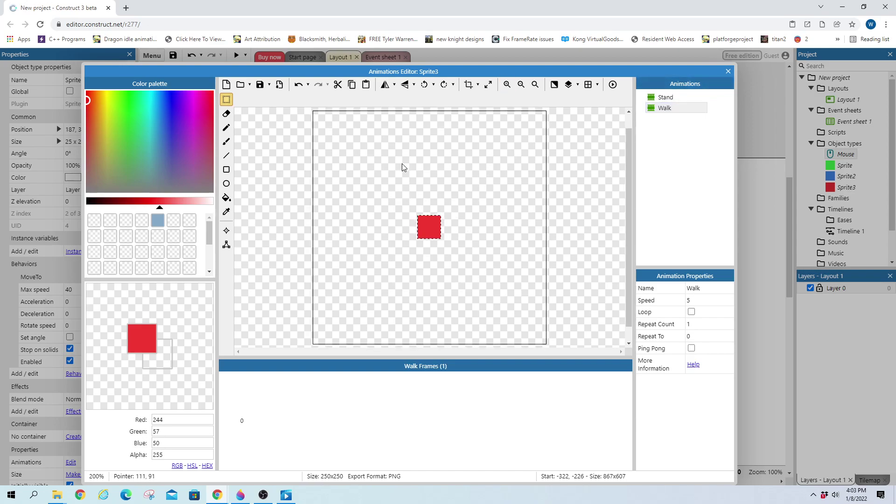
{"action": "left_click", "coordinate": [469, 86]}
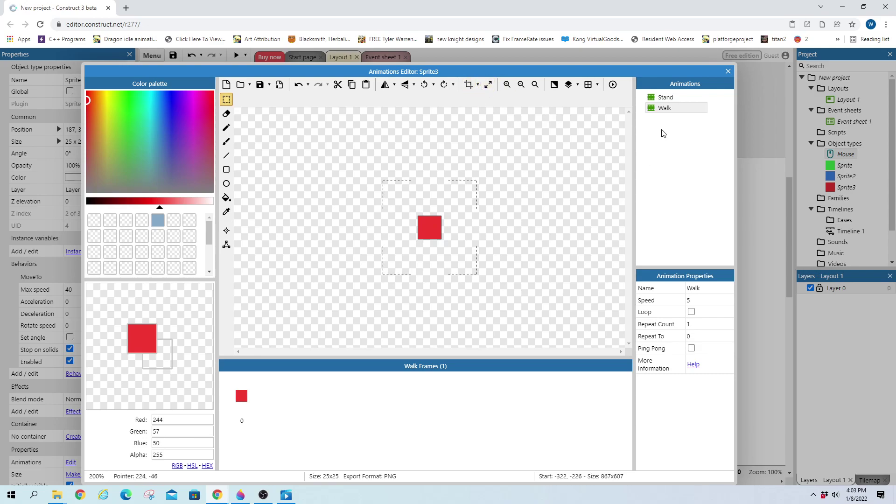
- Compare the Walk frame against Stand a few times, then deselect the pasted square
{"action": "left_click", "coordinate": [662, 98]}
{"action": "left_click", "coordinate": [663, 108]}
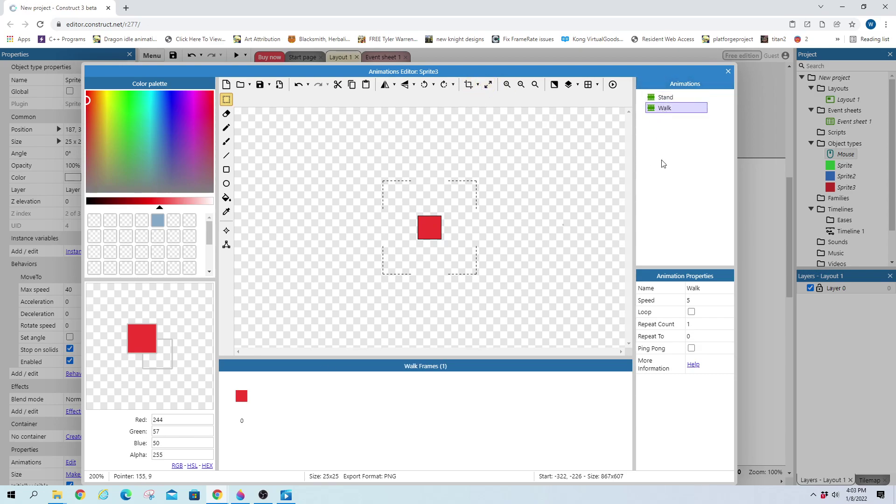
{"action": "left_click", "coordinate": [665, 98]}
{"action": "left_click", "coordinate": [668, 110]}
{"action": "left_click", "coordinate": [669, 99]}
{"action": "left_click", "coordinate": [671, 110]}
{"action": "left_click", "coordinate": [496, 219]}
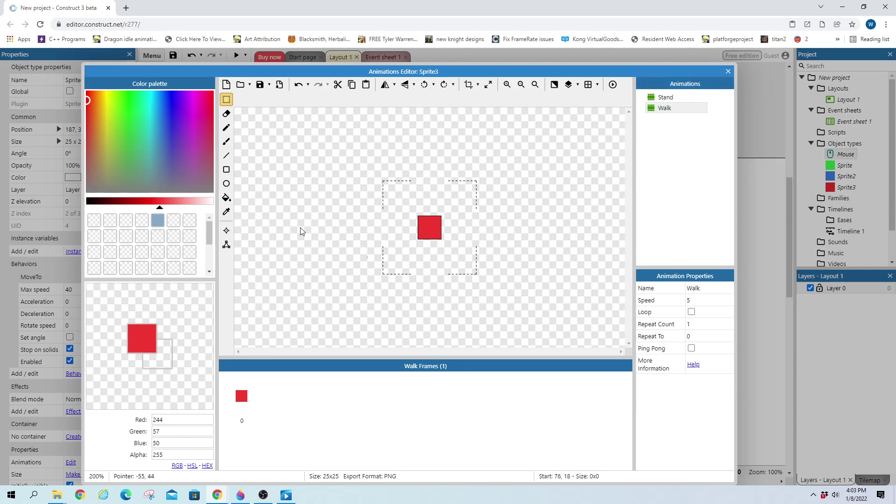
- Crop the Walk frame to 27x27, leaving the canvas size unchanged
{"action": "left_click", "coordinate": [468, 85]}
{"action": "left_click", "coordinate": [488, 85]}
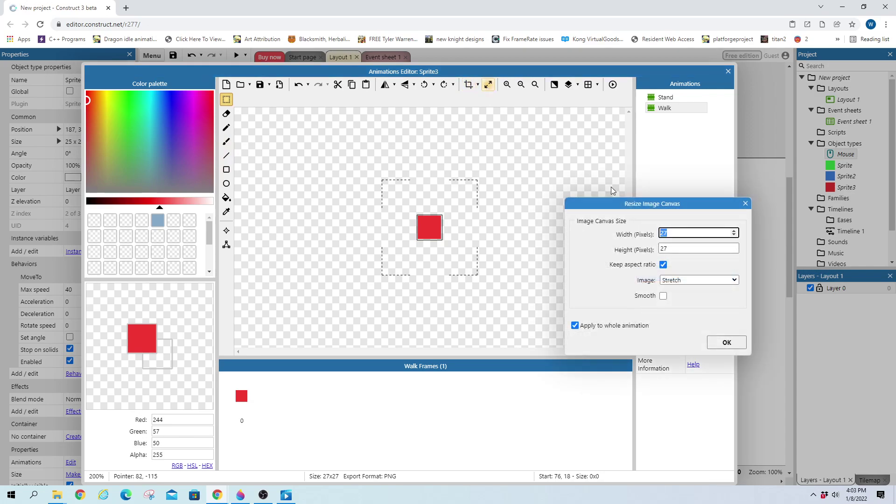
{"action": "left_click", "coordinate": [745, 203]}
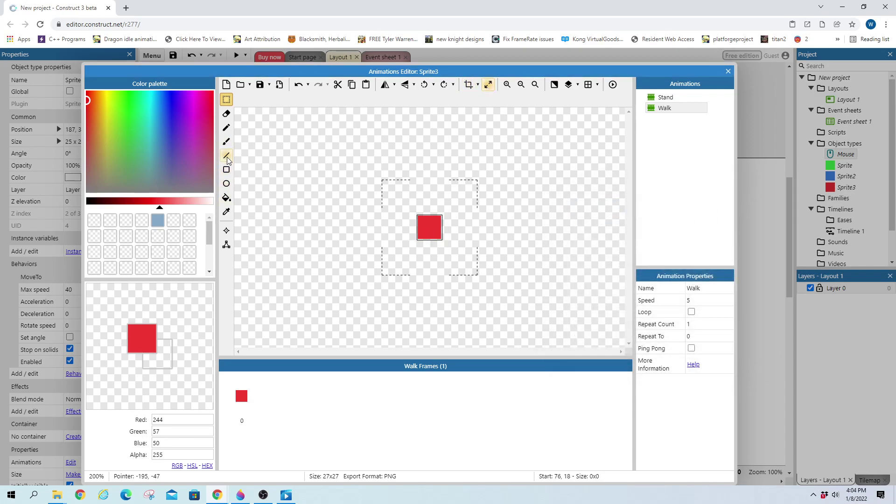
- Draw two near-black legs along the bottom of the red square with the Pencil
{"action": "left_click", "coordinate": [89, 202]}
{"action": "left_click", "coordinate": [226, 156]}
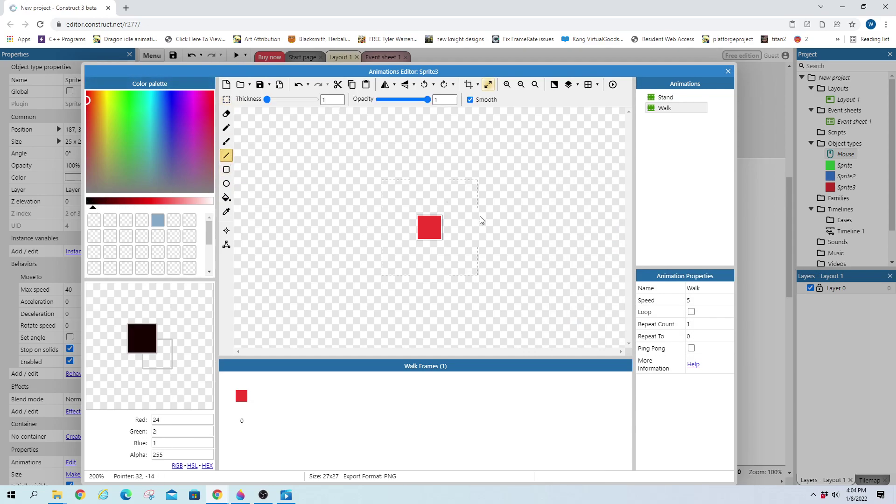
{"action": "left_click", "coordinate": [227, 128]}
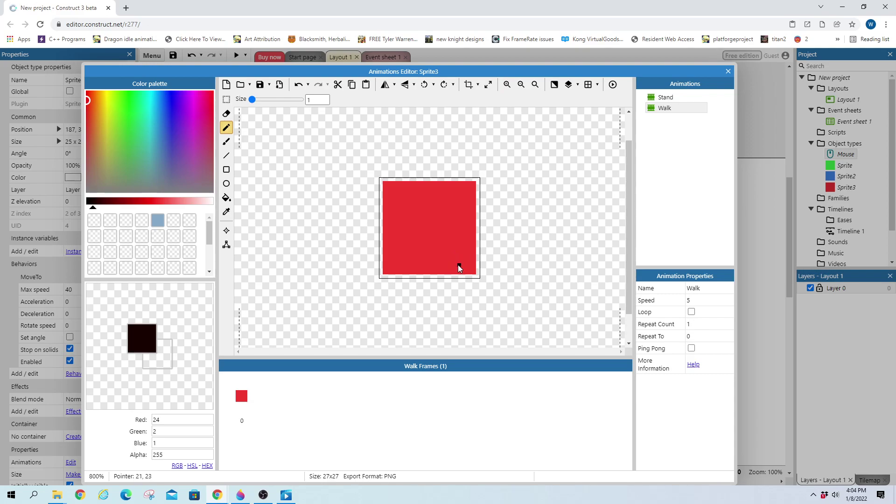
{"action": "left_click_drag", "start_coordinate": [453, 256], "coordinate": [471, 276]}
{"action": "left_click", "coordinate": [443, 272]}
{"action": "left_click_drag", "start_coordinate": [398, 278], "coordinate": [419, 276]}
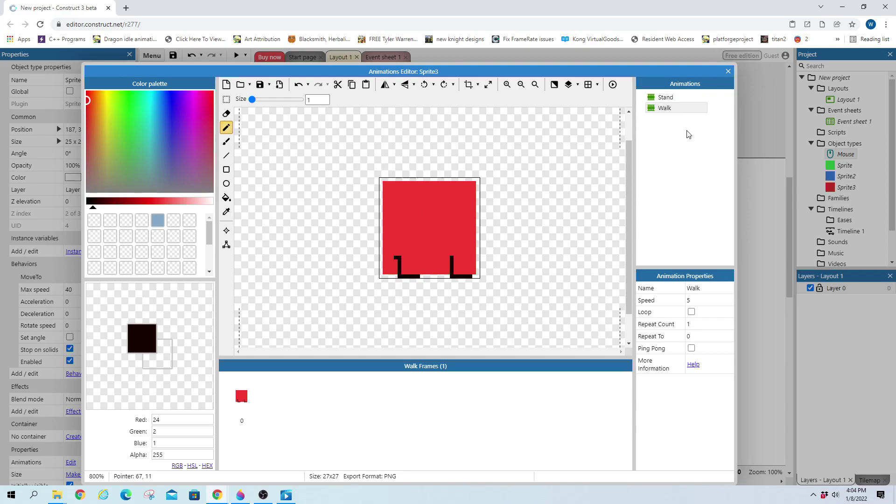
{"action": "right_click", "coordinate": [247, 409]}
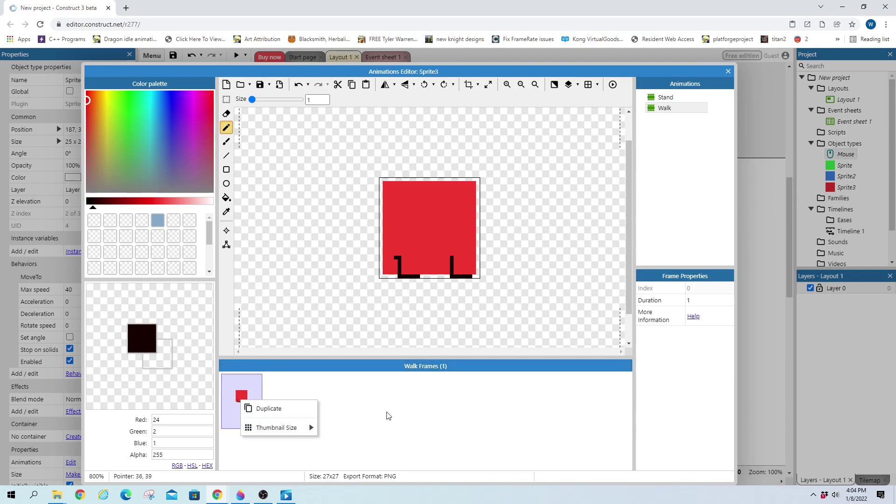
- Duplicate the Walk frame and paint sampled red over both black legs with the Line tool
{"action": "left_click", "coordinate": [278, 407]}
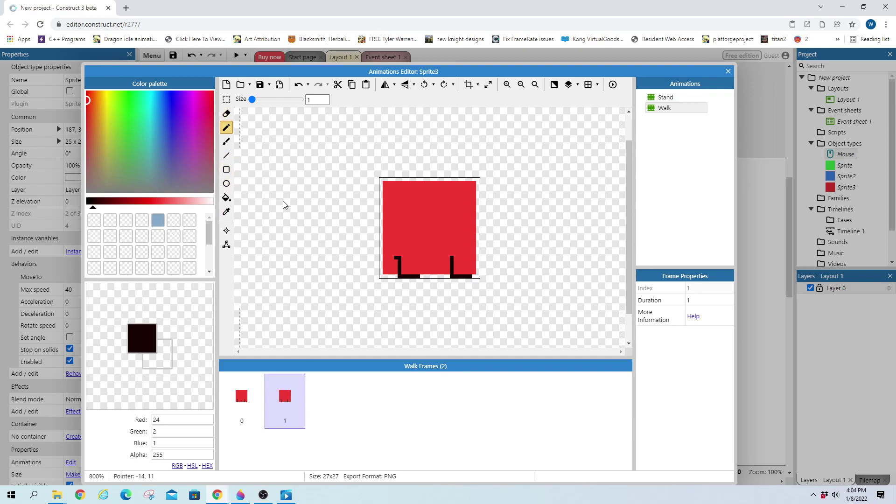
{"action": "left_click", "coordinate": [226, 212]}
{"action": "left_click", "coordinate": [416, 230]}
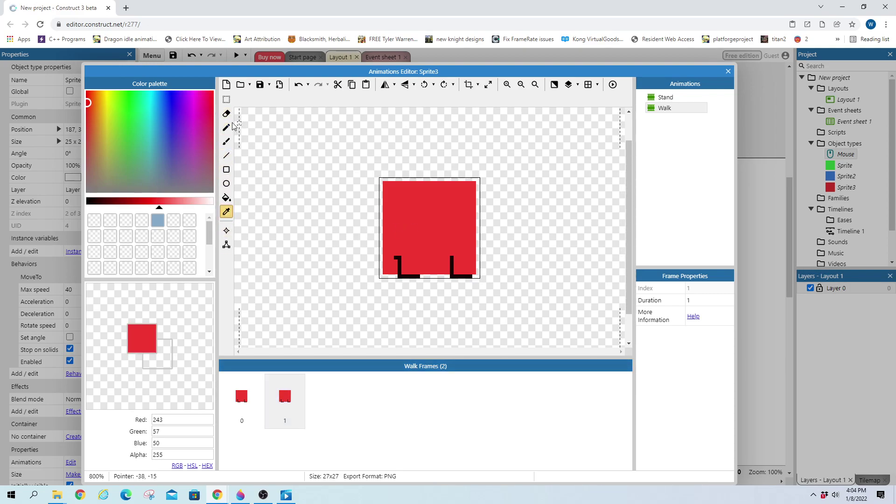
{"action": "left_click", "coordinate": [227, 156]}
{"action": "left_click_drag", "start_coordinate": [401, 268], "coordinate": [400, 260]}
{"action": "left_click_drag", "start_coordinate": [455, 277], "coordinate": [398, 276]}
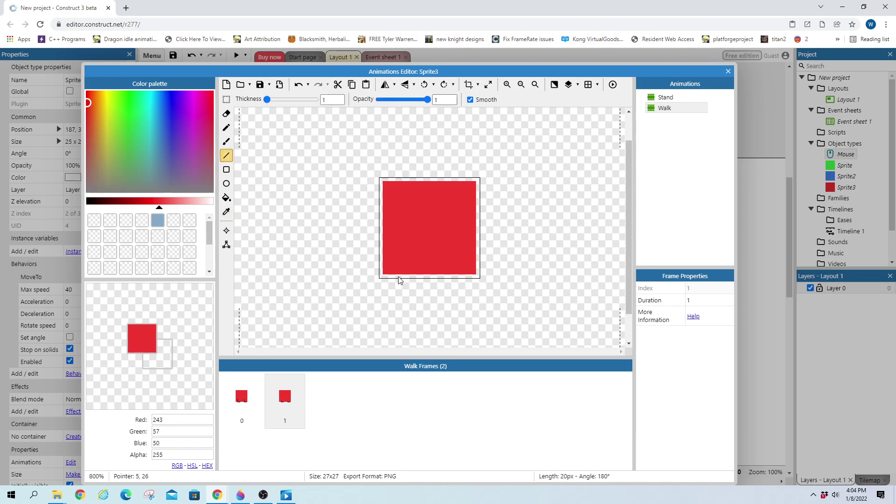
- Duplicate Walk frame 1 into a third frame and pencil new black leg strokes on frame 1
{"action": "right_click", "coordinate": [285, 400]}
{"action": "left_click", "coordinate": [292, 411]}
{"action": "left_click", "coordinate": [273, 402]}
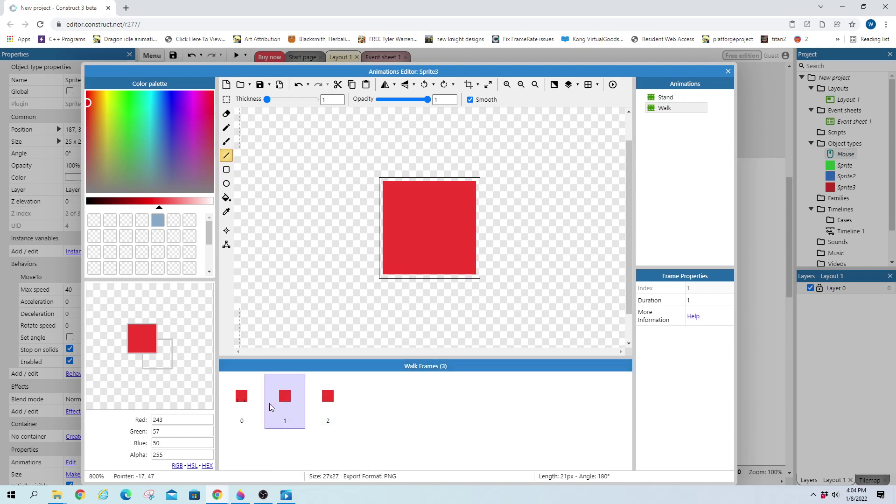
{"action": "left_click", "coordinate": [241, 399]}
{"action": "left_click", "coordinate": [286, 400]}
{"action": "left_click", "coordinate": [88, 202]}
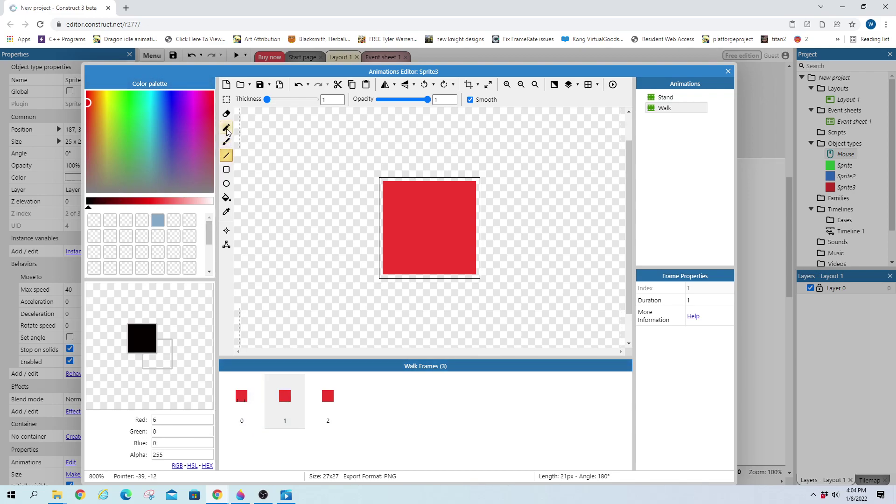
{"action": "left_click", "coordinate": [227, 129]}
{"action": "mouse_move", "coordinate": [444, 263]}
{"action": "left_mouse_down"}
{"action": "mouse_move", "coordinate": [459, 275]}
{"action": "mouse_move", "coordinate": [478, 271]}
{"action": "mouse_move", "coordinate": [461, 277]}
{"action": "left_mouse_up"}
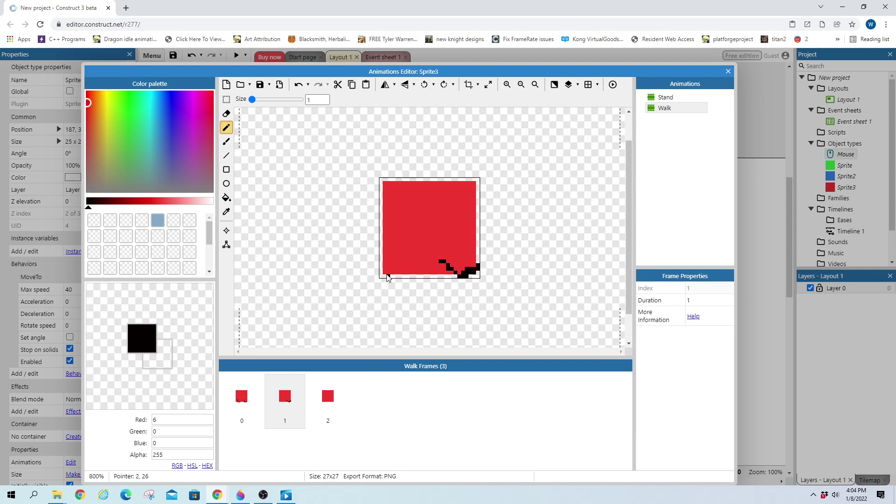
{"action": "left_click_drag", "start_coordinate": [392, 273], "coordinate": [395, 280]}
- Draw black stepping-leg poses on Walk frames 2 and 1
{"action": "left_click", "coordinate": [329, 394]}
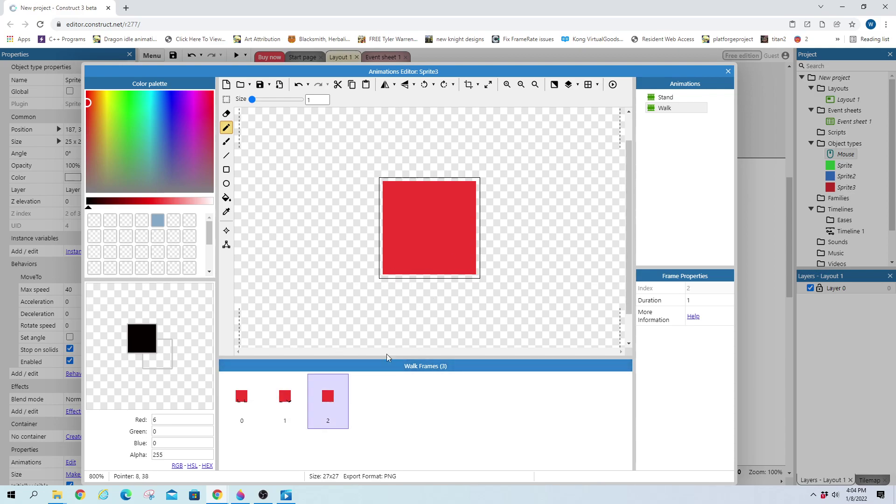
{"action": "left_click_drag", "start_coordinate": [458, 262], "coordinate": [474, 254]}
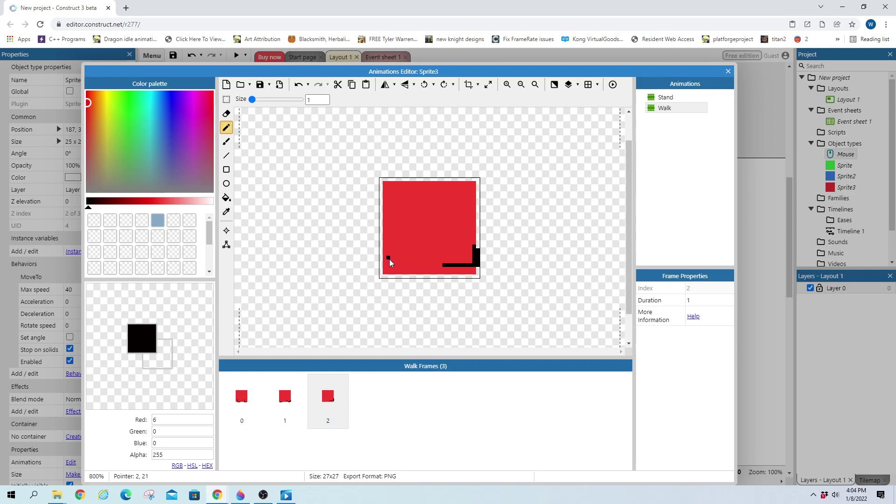
{"action": "key", "text": "Left"}
{"action": "left_click_drag", "start_coordinate": [393, 274], "coordinate": [403, 258]}
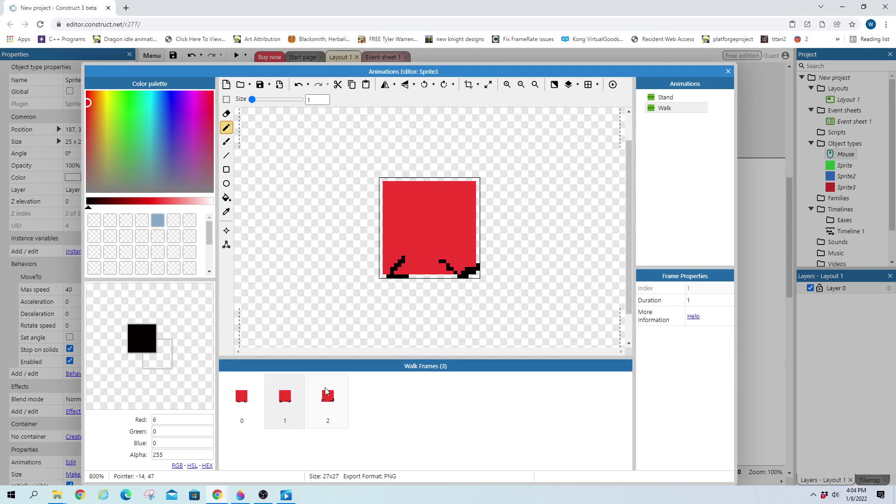
{"action": "left_click", "coordinate": [333, 409]}
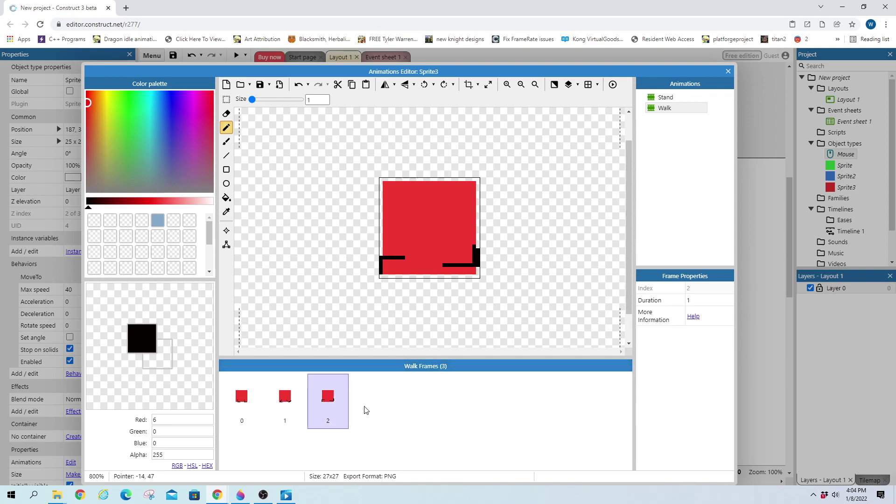
- Duplicate Walk frames 1 and 0, moving copies into order to make five frames
{"action": "right_click", "coordinate": [286, 397]}
{"action": "left_click", "coordinate": [309, 422]}
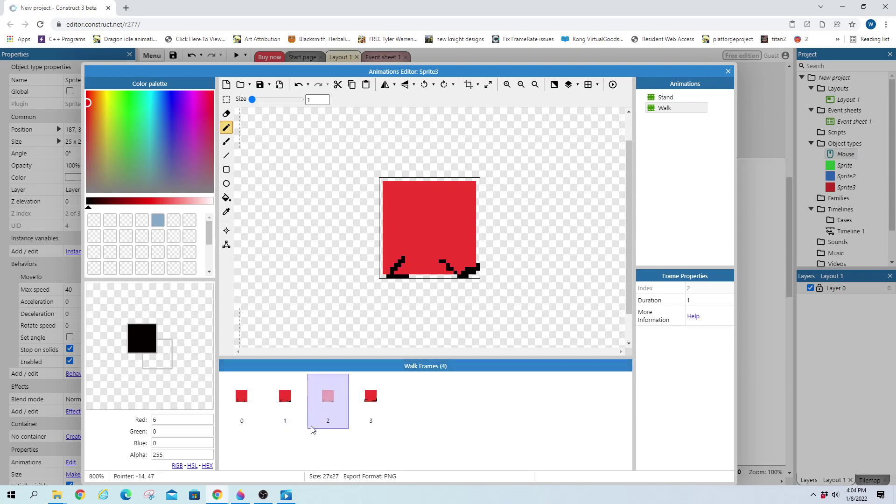
{"action": "left_click_drag", "start_coordinate": [328, 396], "coordinate": [384, 398]}
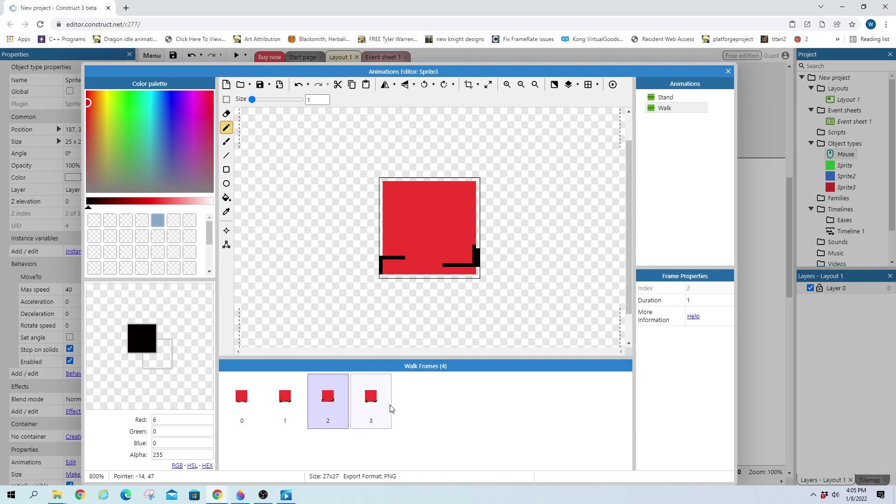
{"action": "left_click", "coordinate": [327, 406]}
{"action": "left_click", "coordinate": [285, 406]}
{"action": "left_click", "coordinate": [254, 408]}
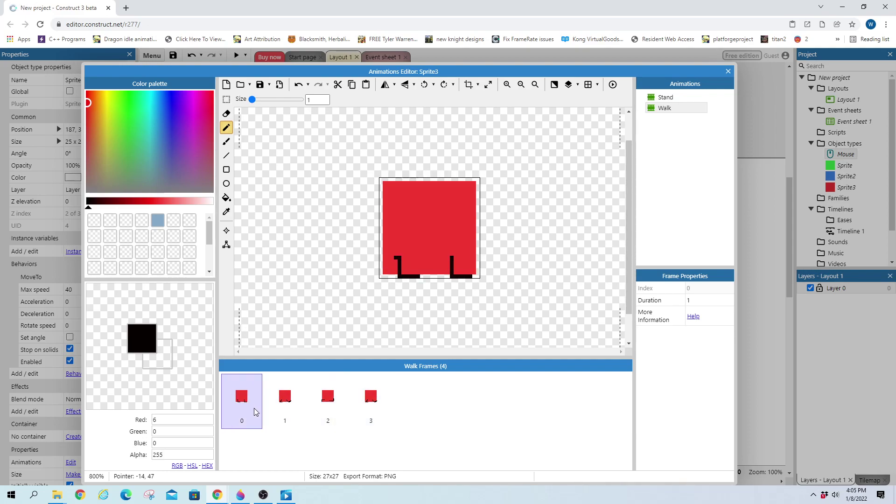
{"action": "right_click", "coordinate": [264, 408]}
{"action": "left_click", "coordinate": [269, 420]}
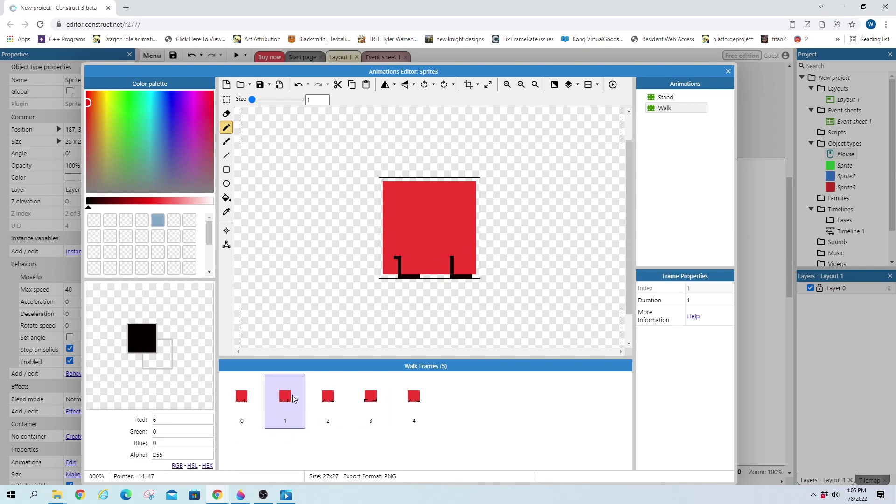
{"action": "left_click", "coordinate": [427, 396]}
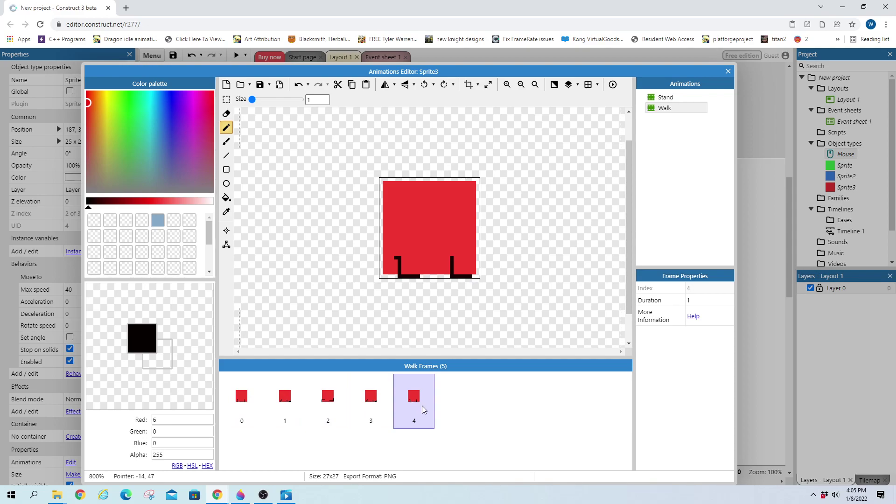
- Delete the extra fifth Walk frame and turn on Loop for the Walk animation
{"action": "key", "text": "Delete"}
{"action": "left_click", "coordinate": [255, 425]}
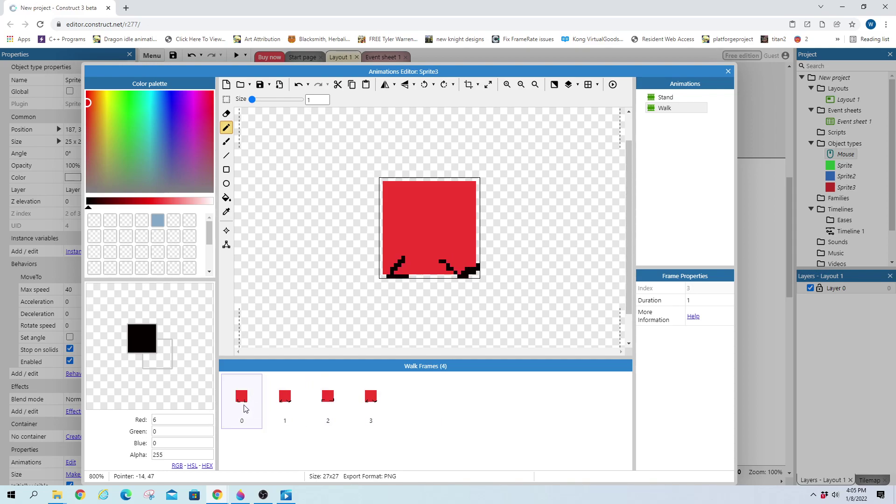
{"action": "left_click", "coordinate": [671, 108]}
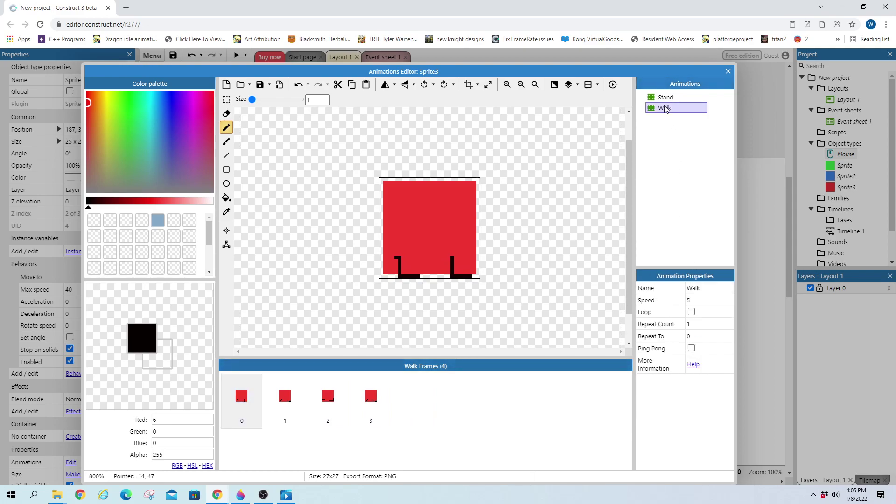
{"action": "left_click", "coordinate": [691, 311]}
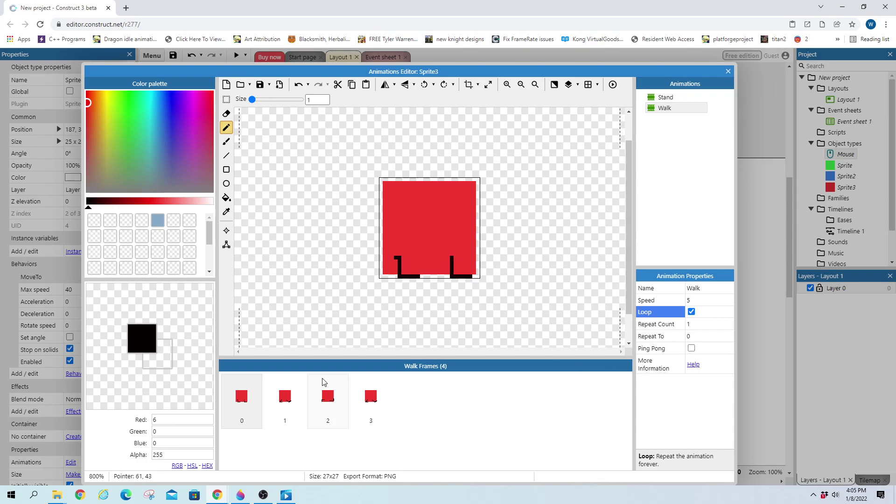
- Step through the four Walk frames to check the walking motion
{"action": "left_click", "coordinate": [284, 399]}
{"action": "left_click", "coordinate": [328, 397]}
{"action": "left_click", "coordinate": [370, 397]}
{"action": "left_click", "coordinate": [327, 396]}
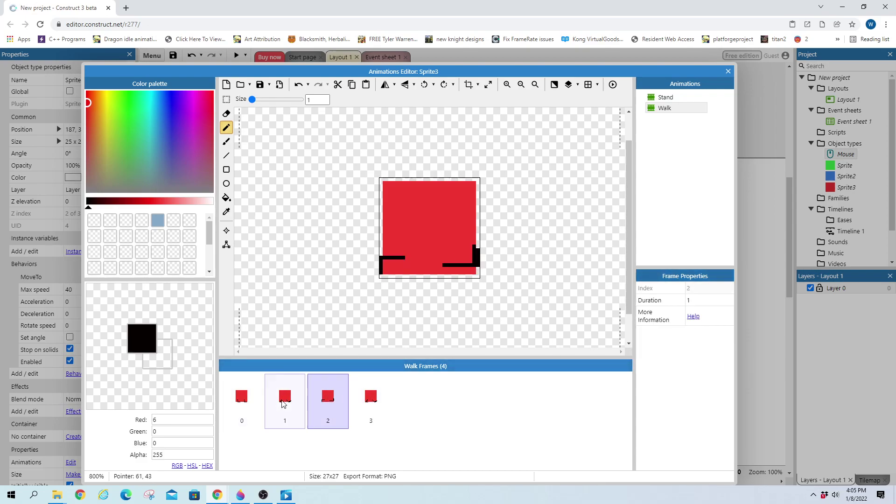
{"action": "left_click", "coordinate": [285, 397]}
{"action": "left_click", "coordinate": [239, 408]}
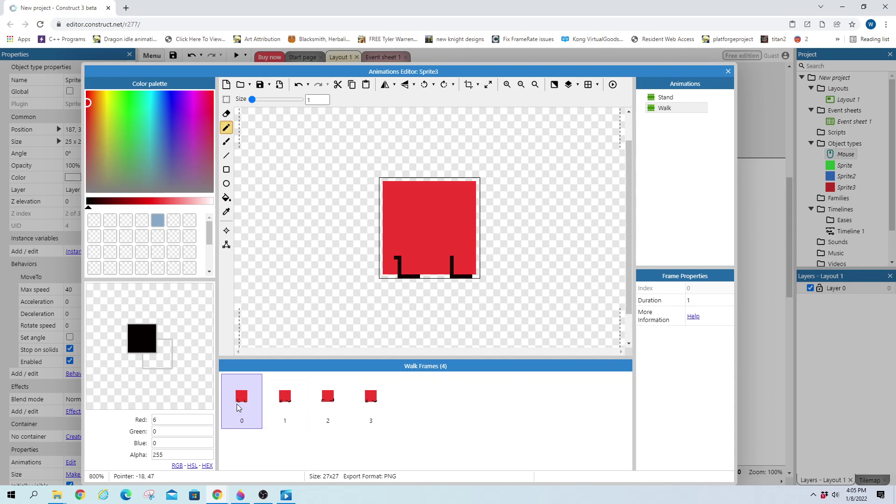
{"action": "left_click", "coordinate": [268, 416]}
{"action": "key", "text": "Right"}
{"action": "key", "text": "Right"}
{"action": "key", "text": "Right"}
{"action": "key", "text": "Right"}
{"action": "key", "text": "Right"}
{"action": "key", "text": "Right"}
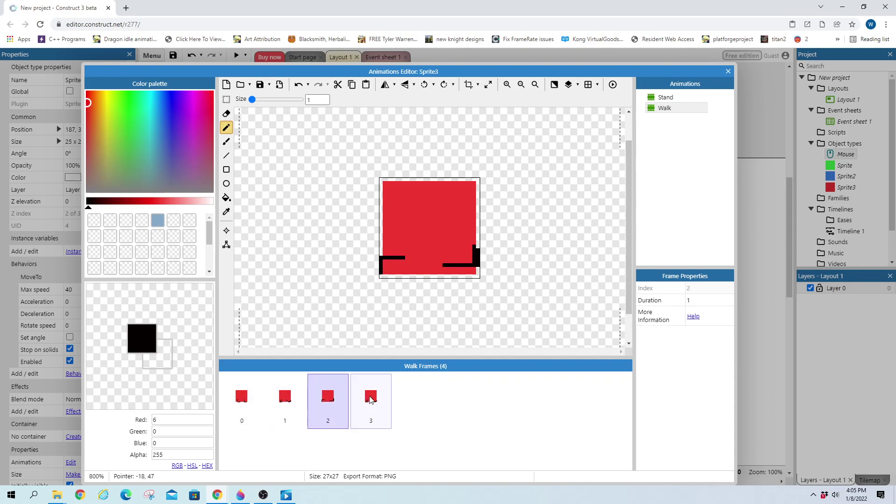
{"action": "left_click", "coordinate": [667, 90]}
- Close the editor, set the red sprite's initial animation to Walk, and dismiss the free edition notice
{"action": "left_click", "coordinate": [728, 71]}
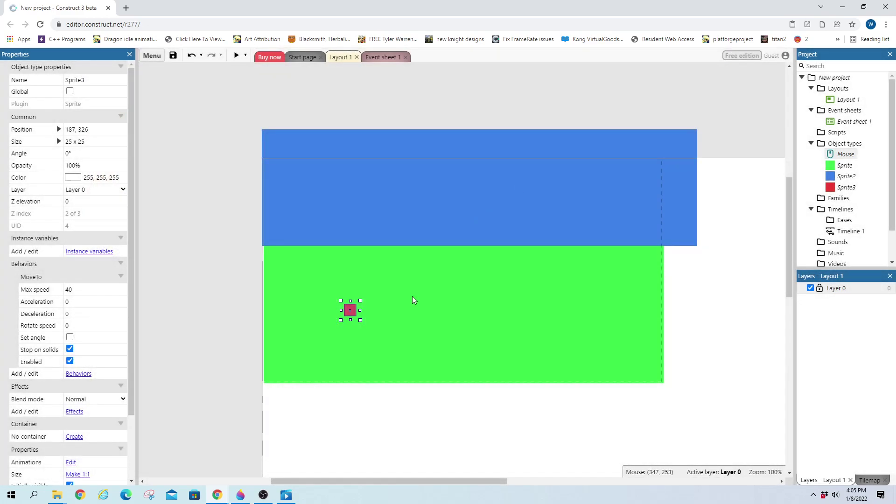
{"action": "left_click", "coordinate": [331, 419]}
{"action": "left_click", "coordinate": [352, 309]}
{"action": "scroll", "coordinate": [83, 397], "scroll_direction": "down", "scroll_amount": 3}
{"action": "left_click", "coordinate": [80, 425]}
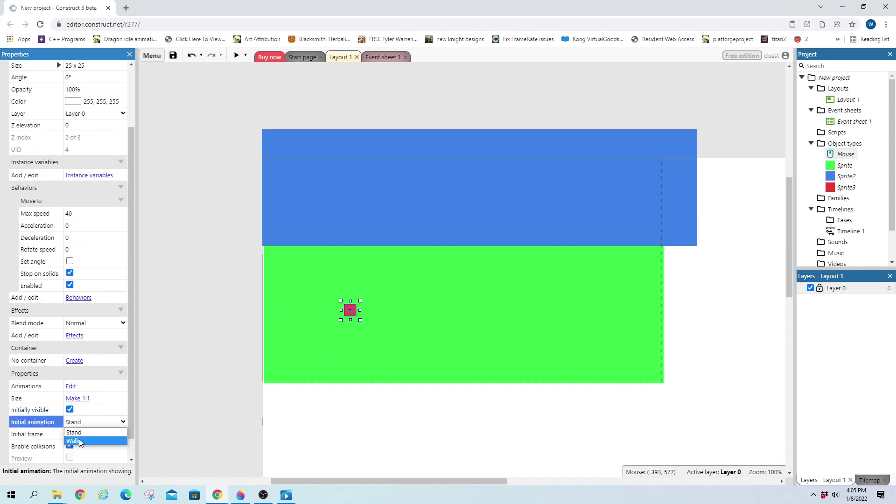
{"action": "left_click", "coordinate": [79, 439]}
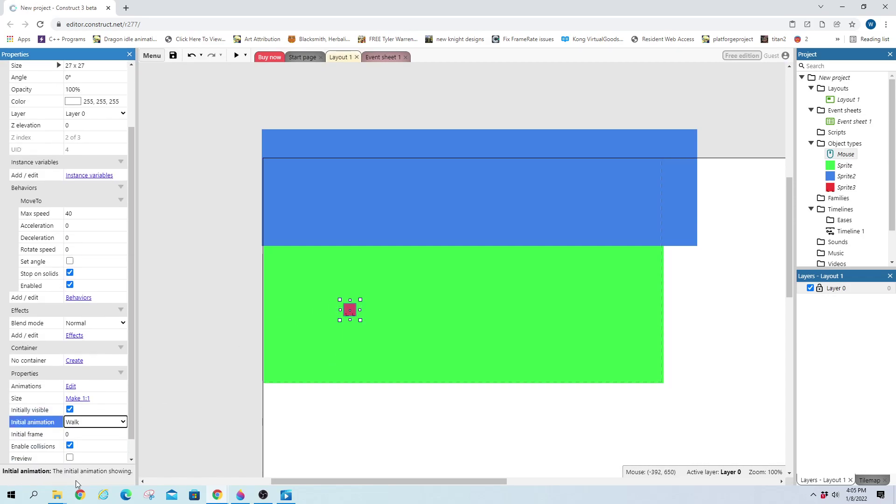
{"action": "left_click", "coordinate": [69, 457]}
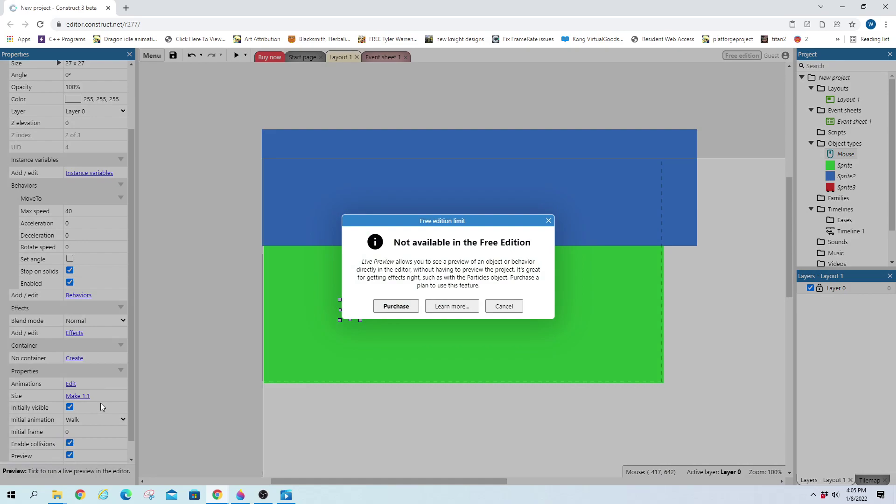
{"action": "left_click", "coordinate": [548, 220]}
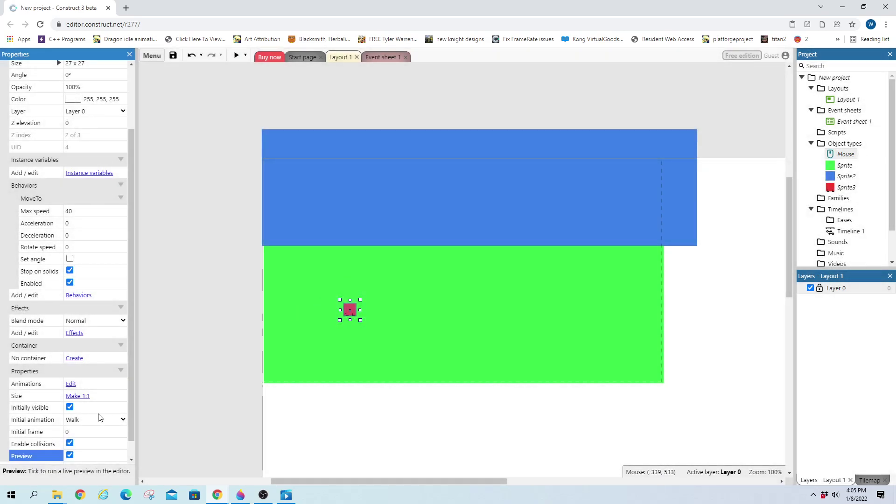
- Reselect the red sprite and keep Stand as its initial animation
{"action": "left_click", "coordinate": [209, 402]}
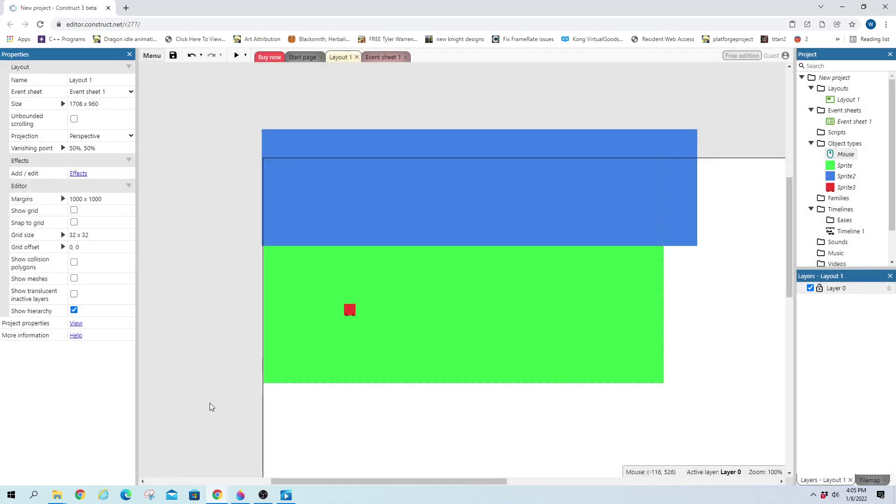
{"action": "left_click", "coordinate": [353, 309]}
{"action": "scroll", "coordinate": [75, 444], "scroll_direction": "down", "scroll_amount": 2}
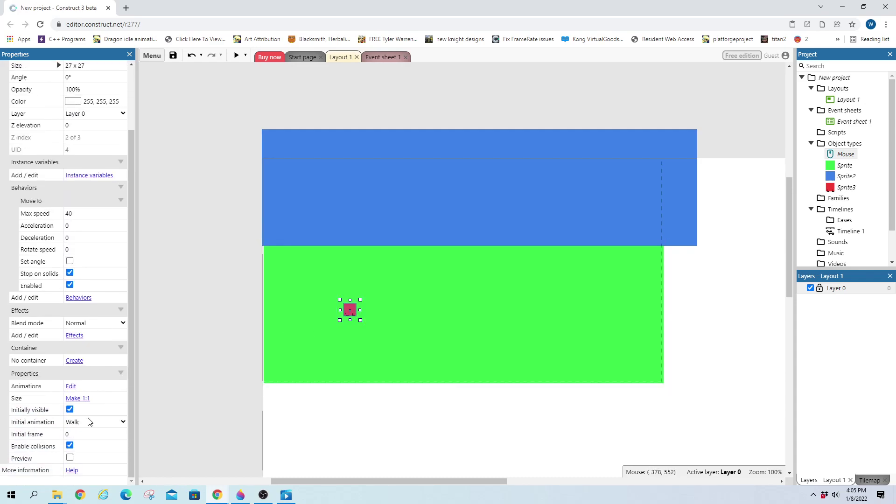
{"action": "left_click", "coordinate": [88, 422]}
{"action": "left_click", "coordinate": [88, 430]}
{"action": "left_click", "coordinate": [234, 386]}
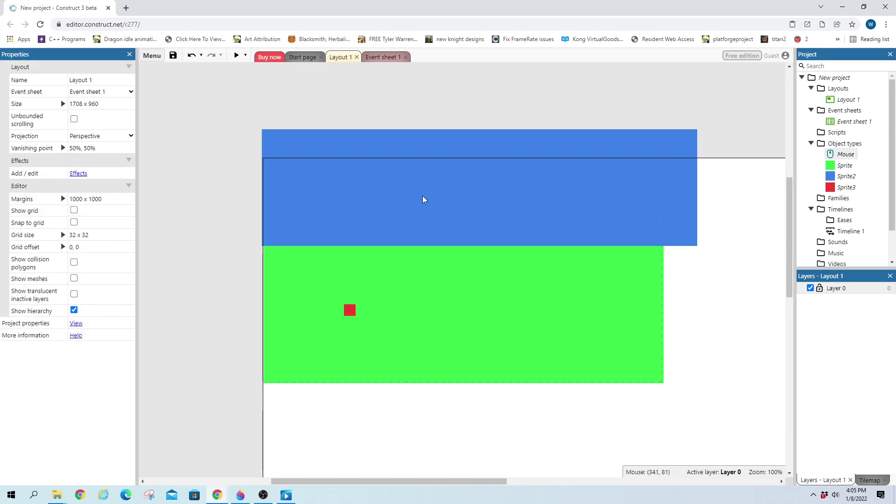
{"action": "left_click", "coordinate": [352, 301]}
- Open Event sheet 1, start a Sprite3 condition, then cancel it
{"action": "left_click", "coordinate": [379, 55]}
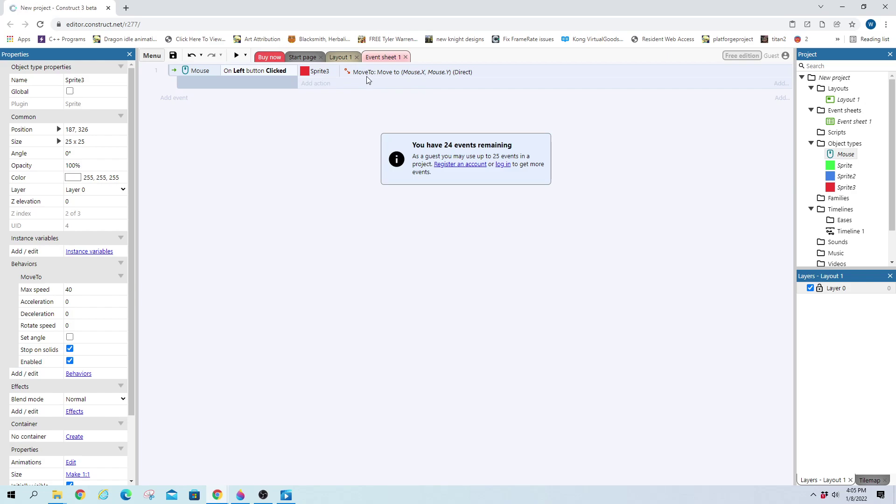
{"action": "left_click", "coordinate": [170, 98]}
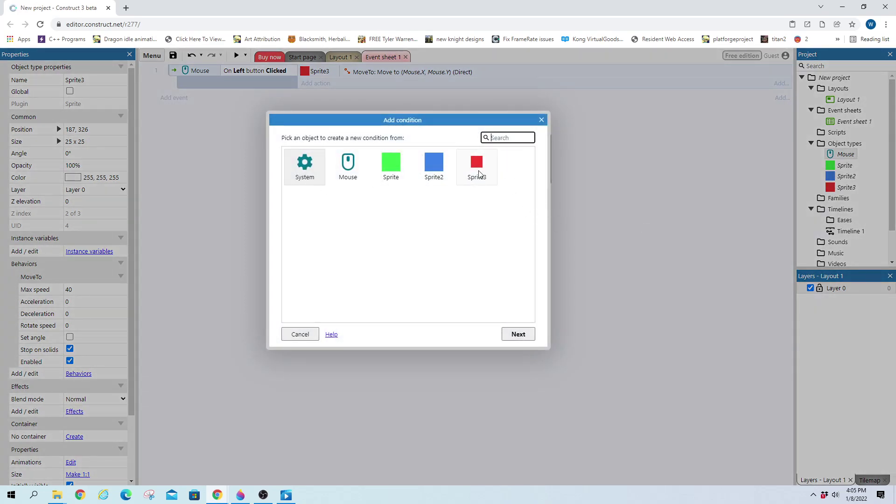
{"action": "double_click", "coordinate": [471, 169]}
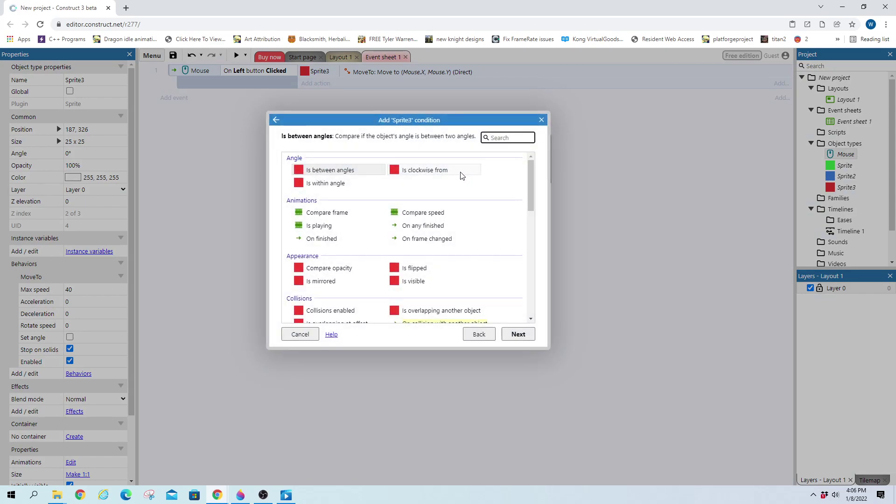
{"action": "left_click", "coordinate": [542, 120]}
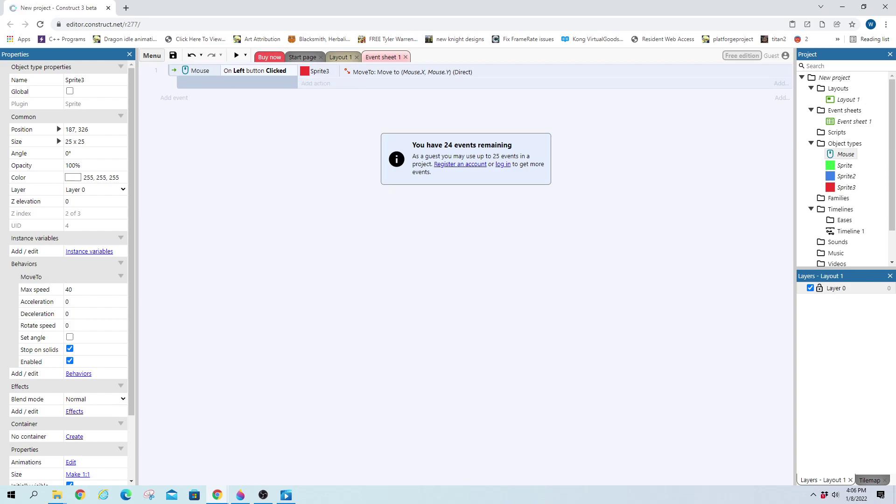
- Bring up the window switcher and dismiss it, staying in Construct 3
{"action": "key", "text": "alt+Tab"}
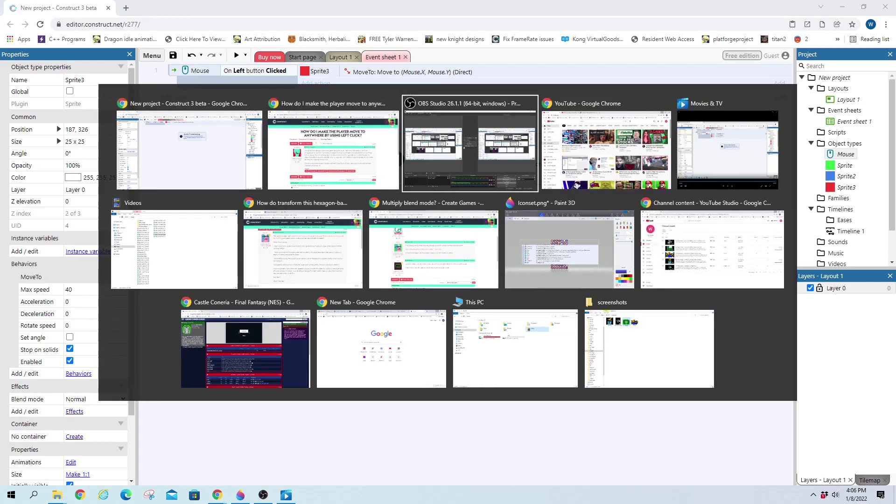
{"action": "key", "text": "alt+Tab"}
{"action": "key", "text": "Tab"}
{"action": "key", "text": "Escape"}
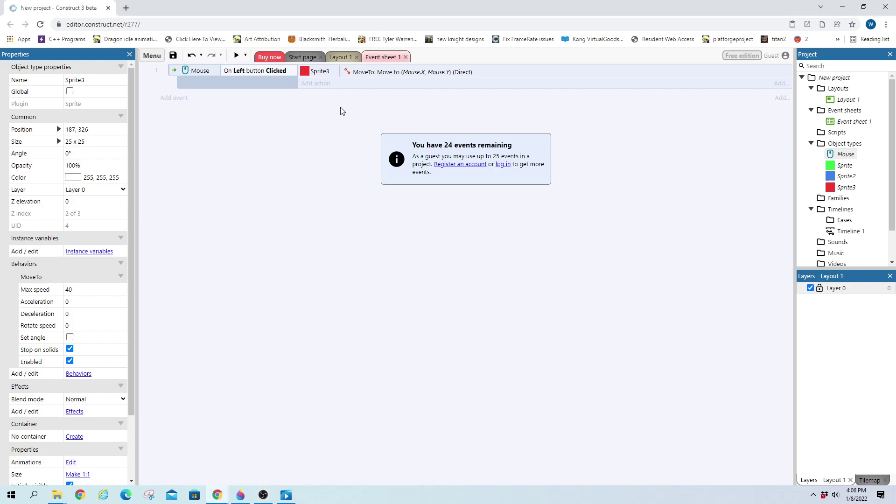
- Add event 2 with the Sprite3 MoveTo Compare speed condition set to Greater than 2
{"action": "left_click", "coordinate": [332, 82]}
{"action": "left_click", "coordinate": [541, 120]}
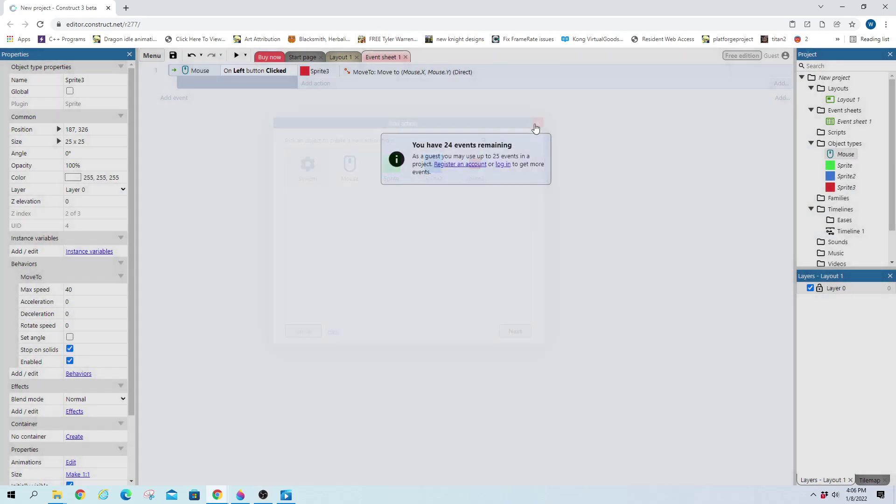
{"action": "left_click", "coordinate": [173, 98]}
{"action": "double_click", "coordinate": [477, 165]}
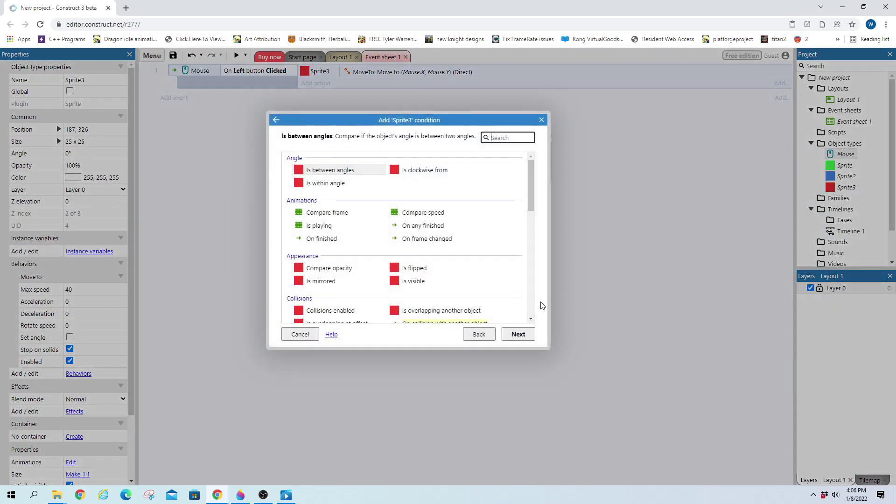
{"action": "scroll", "coordinate": [480, 271], "scroll_direction": "down", "scroll_amount": 5}
{"action": "scroll", "coordinate": [466, 264], "scroll_direction": "up", "scroll_amount": 2}
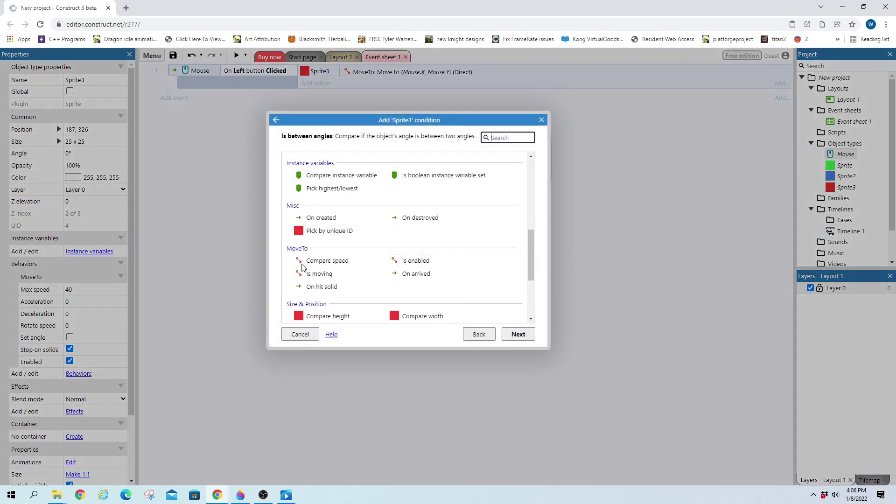
{"action": "double_click", "coordinate": [329, 262]}
{"action": "left_click", "coordinate": [305, 182]}
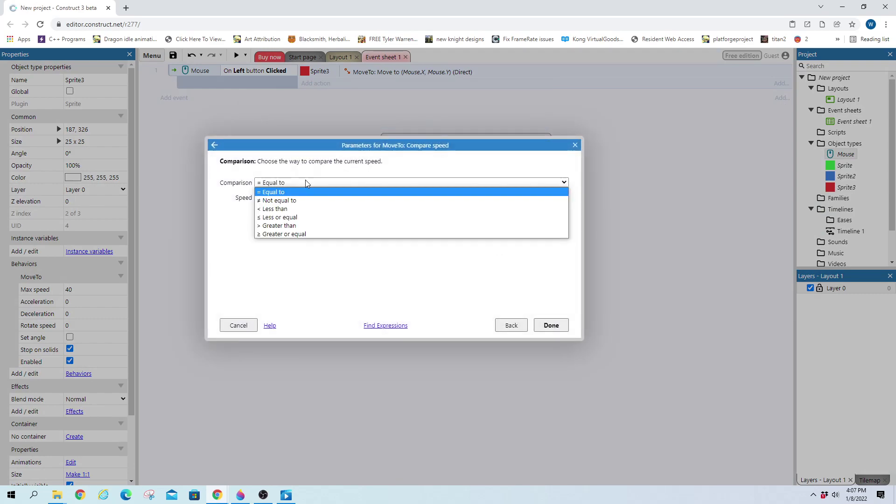
{"action": "left_click", "coordinate": [286, 226]}
{"action": "left_click", "coordinate": [278, 197]}
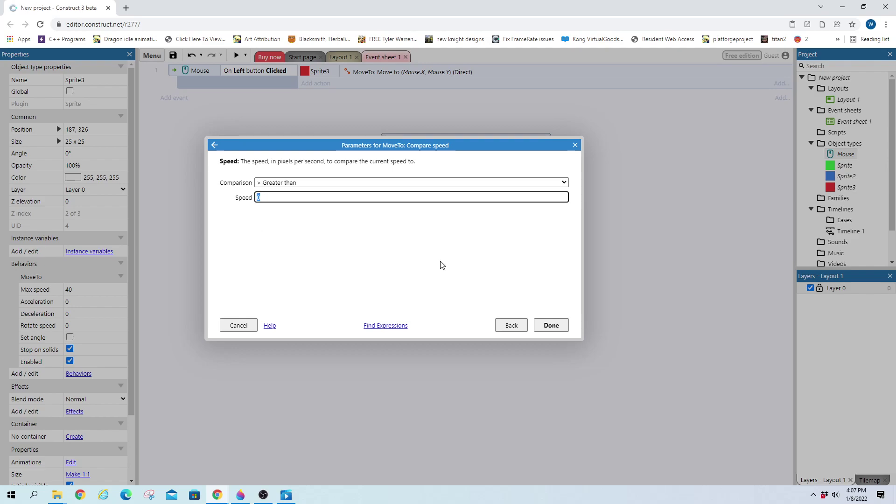
{"action": "type", "text": "2"}
{"action": "left_click", "coordinate": [551, 326]}
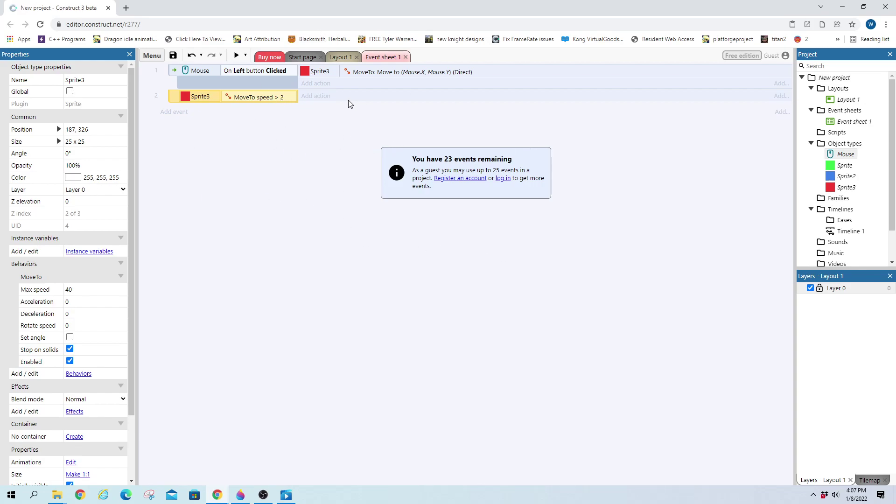
- Give event 2 a Sprite3 Set animation action playing "Walk" from the beginning
{"action": "left_click", "coordinate": [320, 96]}
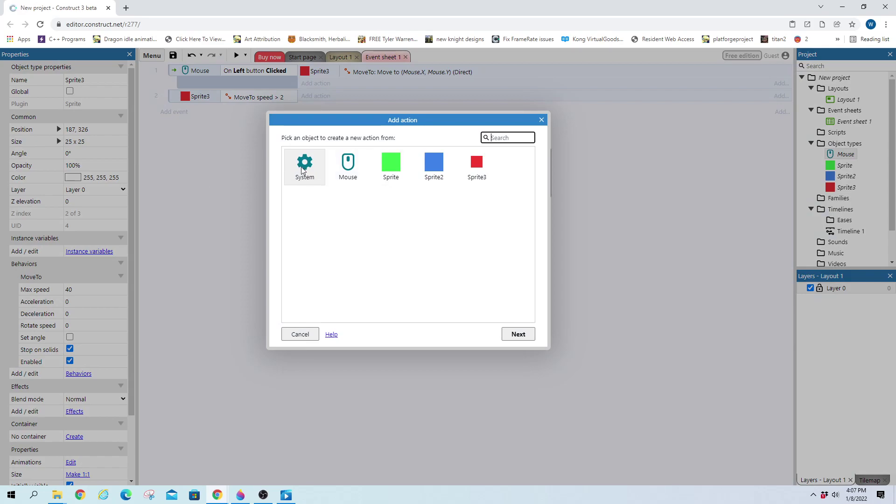
{"action": "double_click", "coordinate": [471, 172]}
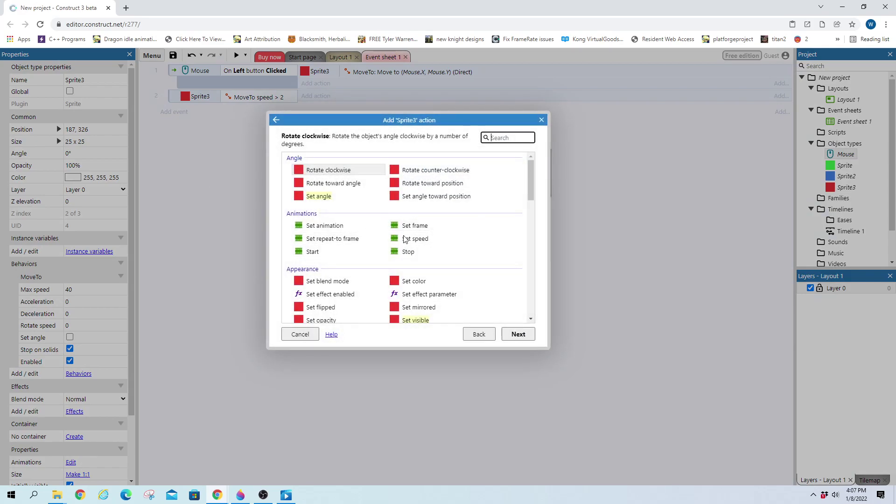
{"action": "double_click", "coordinate": [326, 225]}
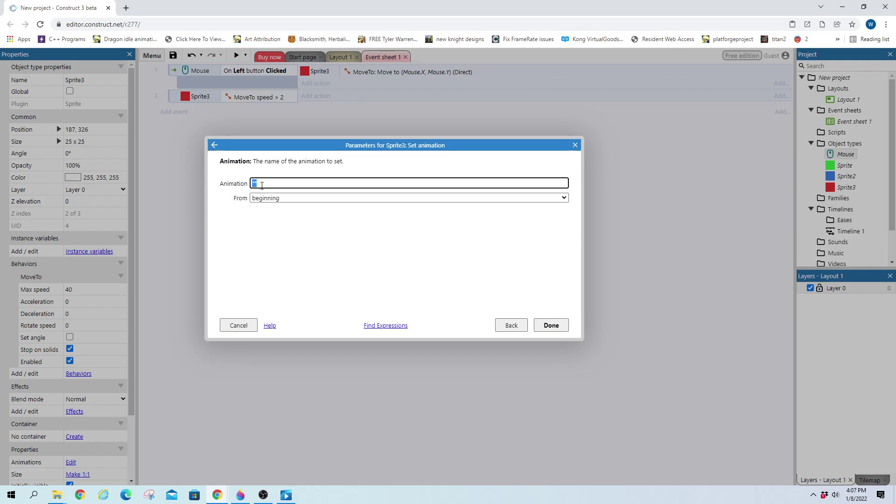
{"action": "type", "text": "\""}
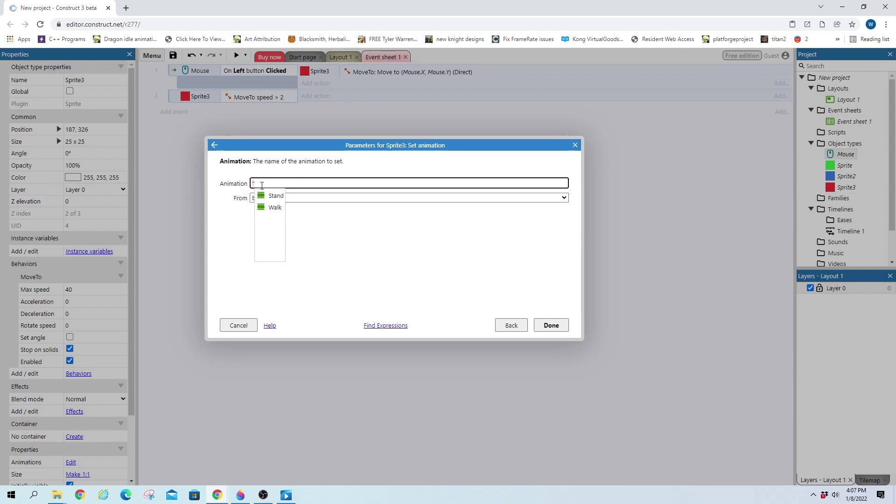
{"action": "key", "text": "Down"}
{"action": "key", "text": "Down"}
{"action": "left_click", "coordinate": [274, 208]}
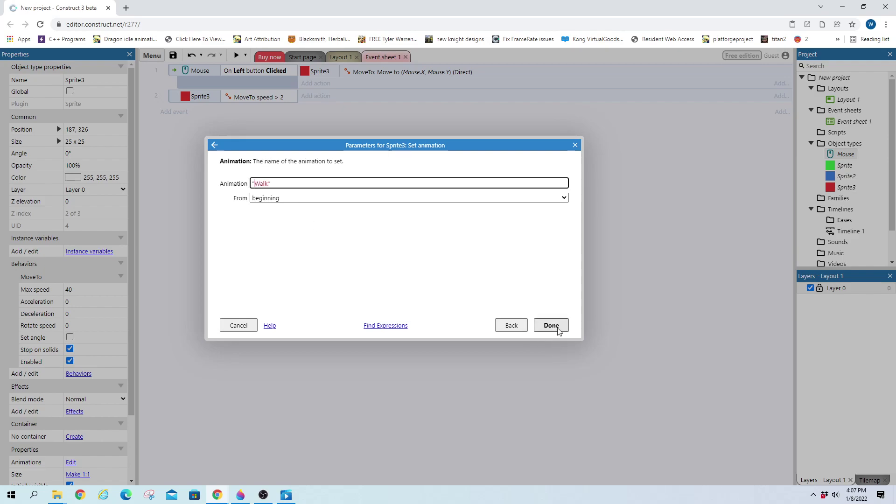
{"action": "left_click", "coordinate": [284, 198]}
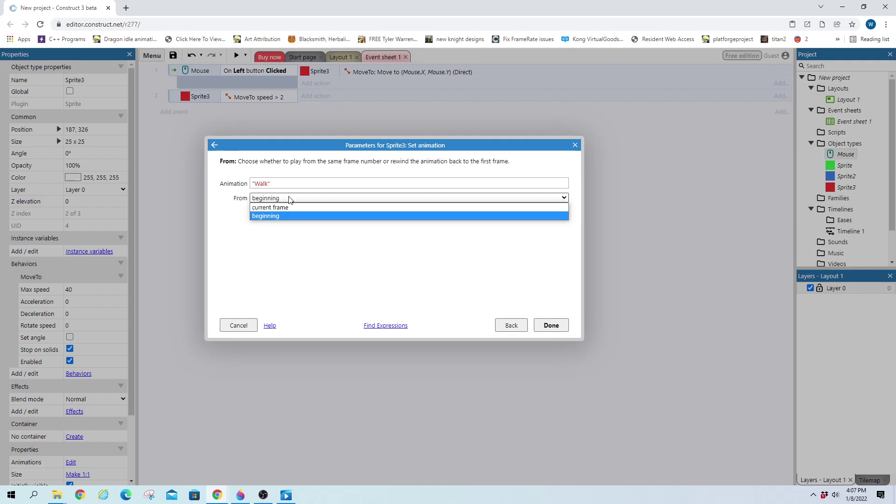
{"action": "left_click", "coordinate": [255, 242]}
{"action": "left_click", "coordinate": [551, 325]}
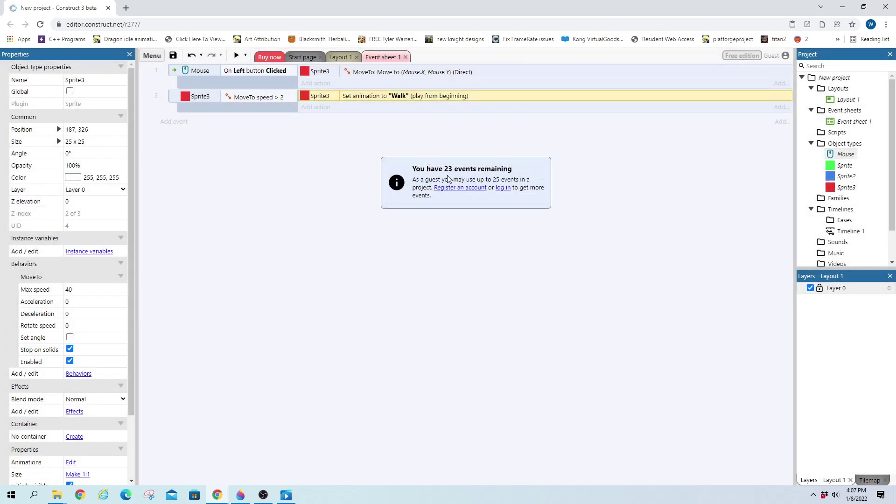
{"action": "left_click", "coordinate": [184, 108]}
- Duplicate event 2 as event 3 with its speed comparison changed to Less or equal 2
{"action": "key", "text": "ctrl+c"}
{"action": "key", "text": "ctrl+v"}
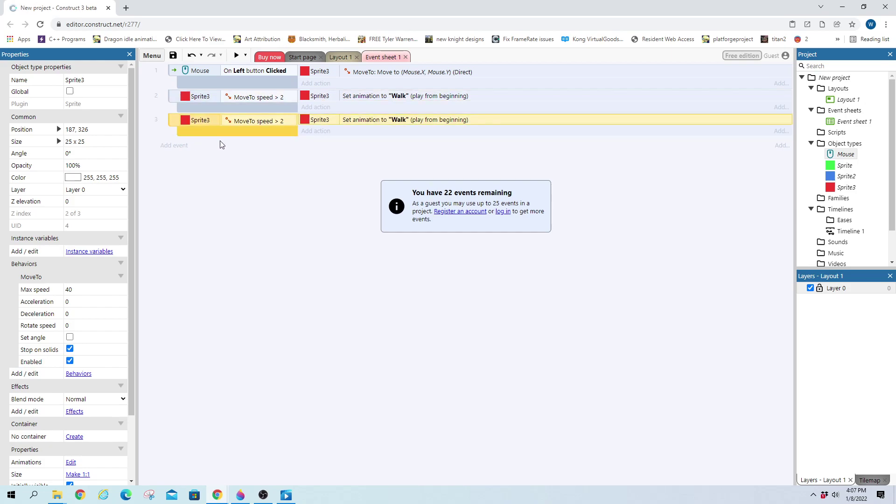
{"action": "double_click", "coordinate": [273, 119]}
{"action": "left_click", "coordinate": [286, 183]}
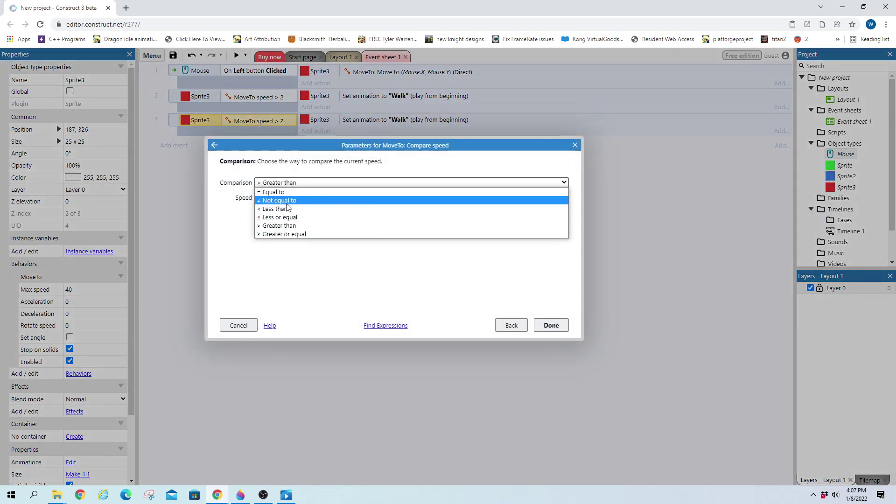
{"action": "left_click", "coordinate": [286, 219]}
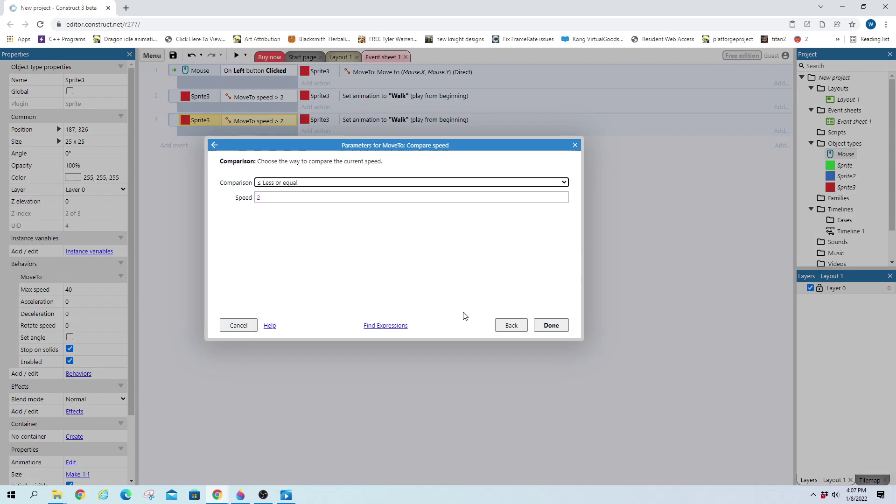
{"action": "left_click", "coordinate": [546, 326]}
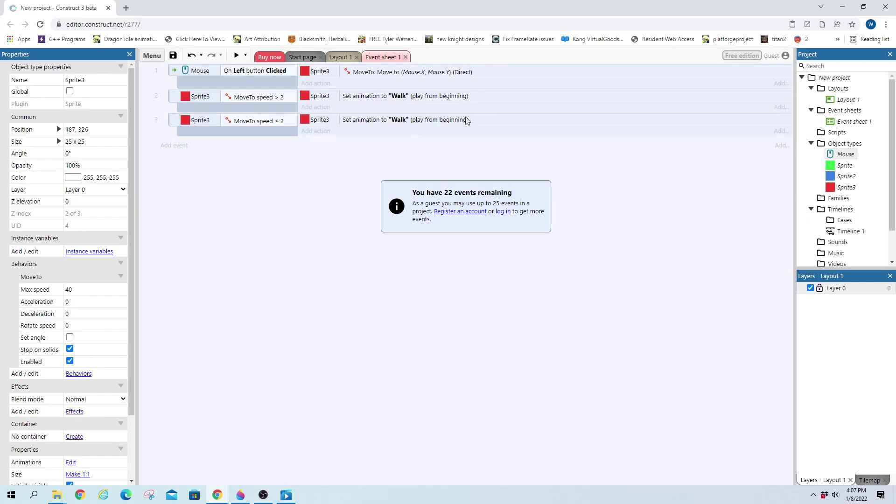
- Change event 3's animation action to "Stand" and launch the preview
{"action": "left_click", "coordinate": [387, 120]}
{"action": "double_click", "coordinate": [387, 119]}
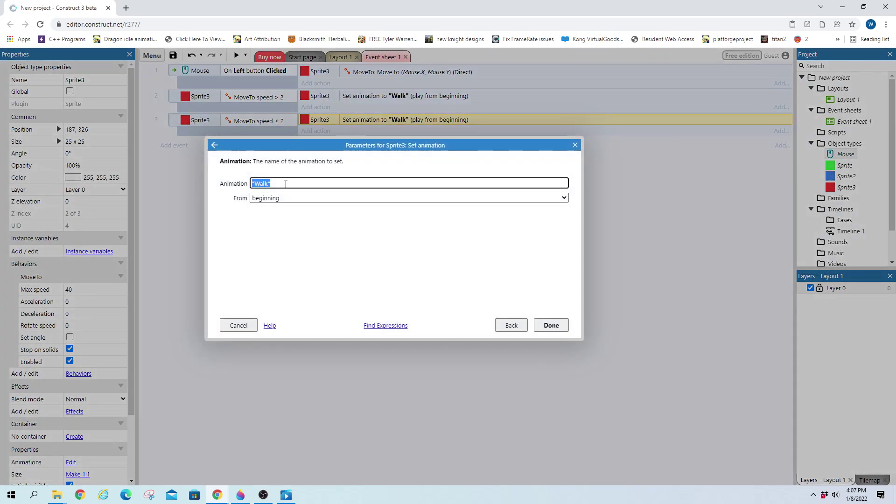
{"action": "type", "text": "\"Stand\""}
{"action": "key", "text": "Return"}
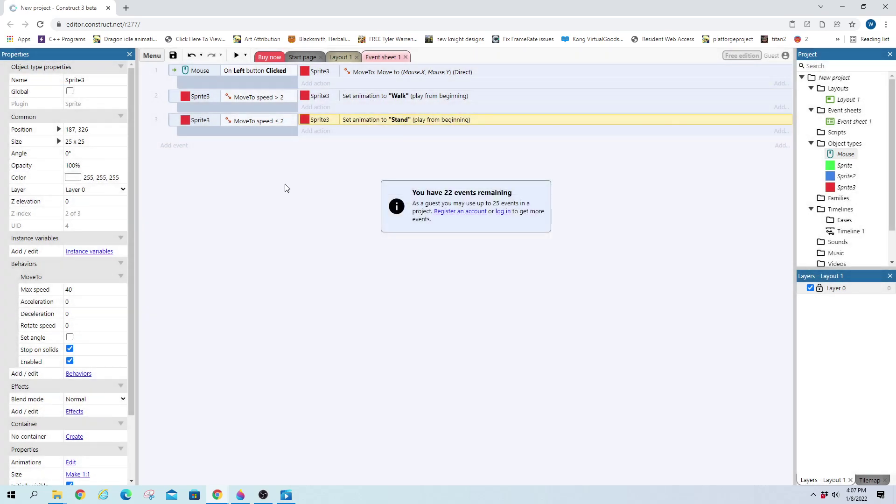
{"action": "left_click", "coordinate": [233, 56]}
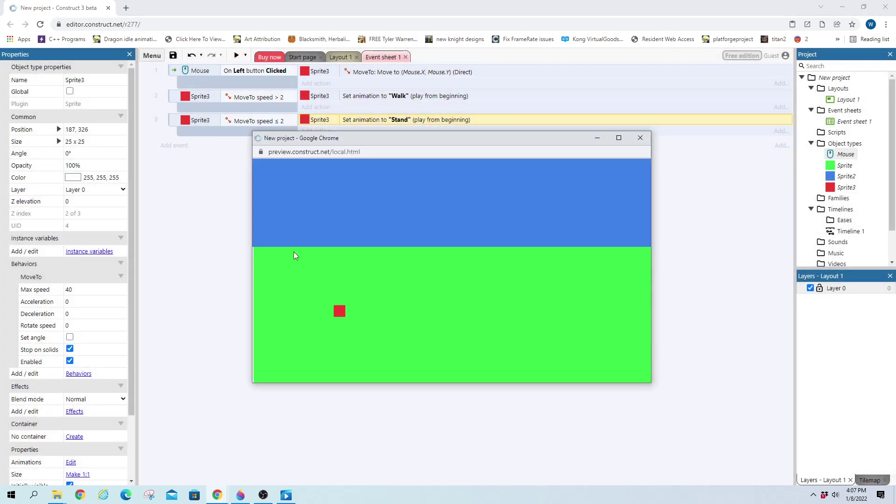
- Click in the preview so the red sprite glides across the green field, then close it
{"action": "left_click", "coordinate": [393, 241]}
{"action": "left_click", "coordinate": [640, 138]}
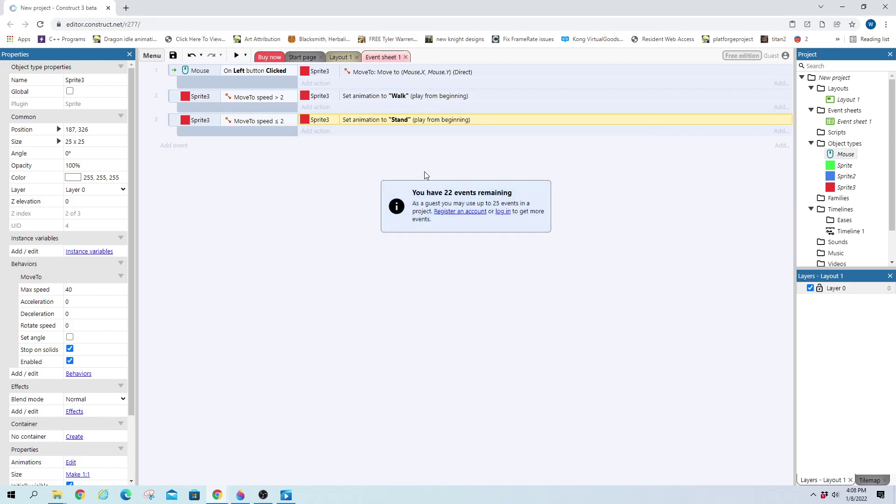